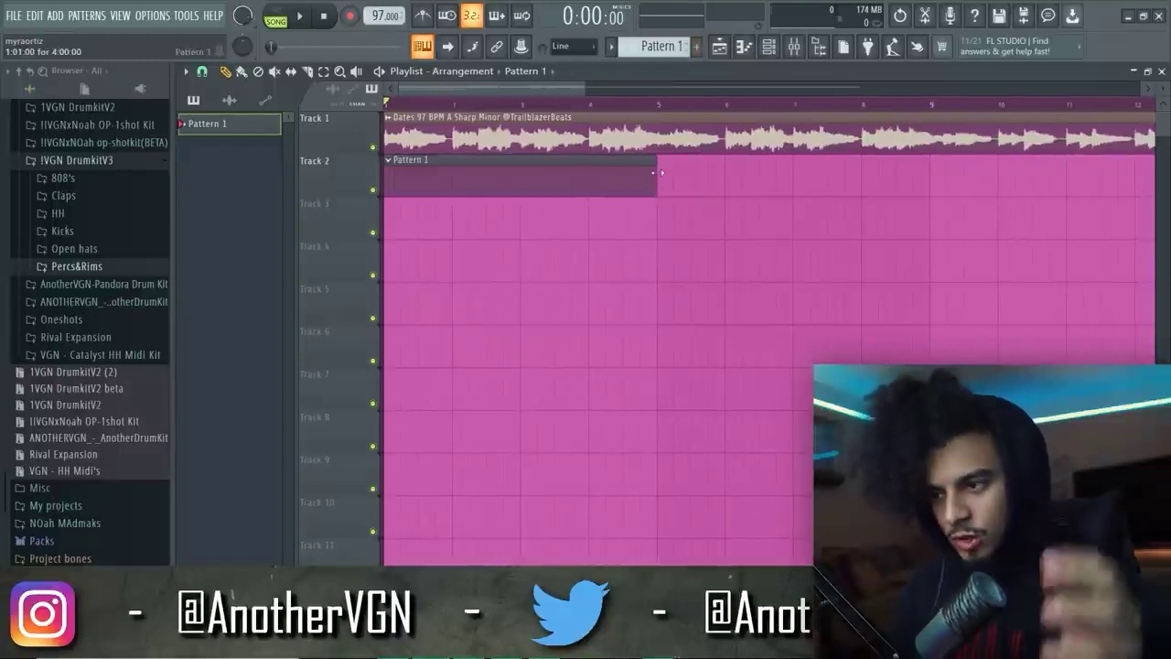
Extend the Pattern 1 clip on Track 2 so it ends at bar 9.
left_click_drag(655, 173, 941, 198)
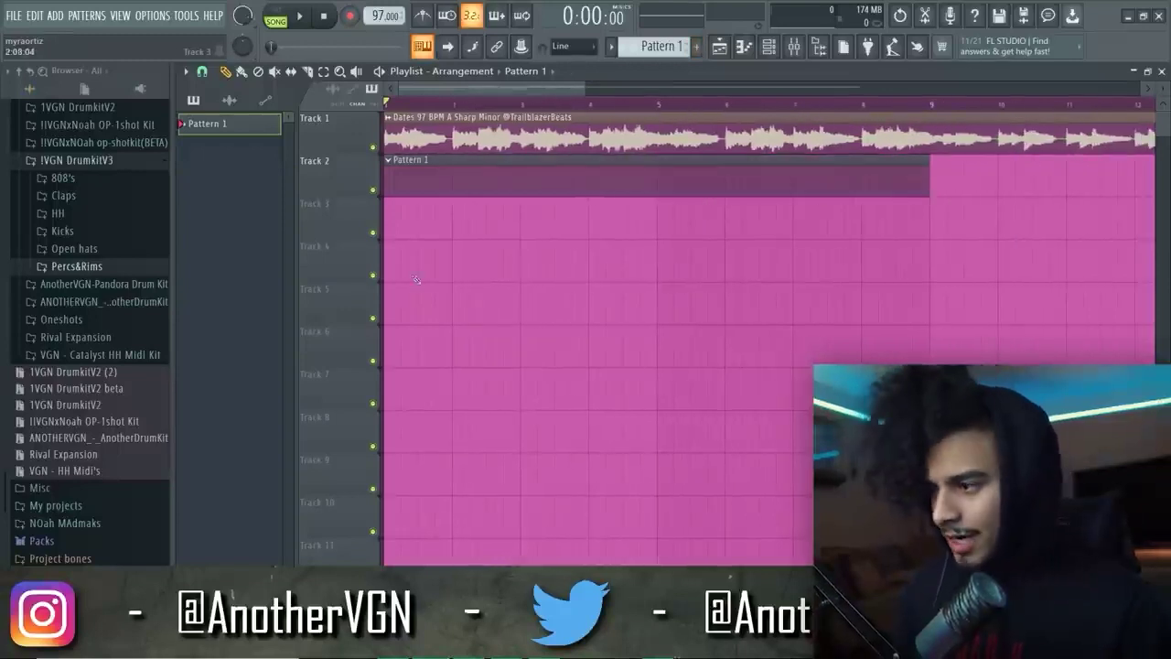
Open the Dates 97 BPM melody sample in Edison and place its edited version on Track 1 of the playlist.
double_click(436, 137)
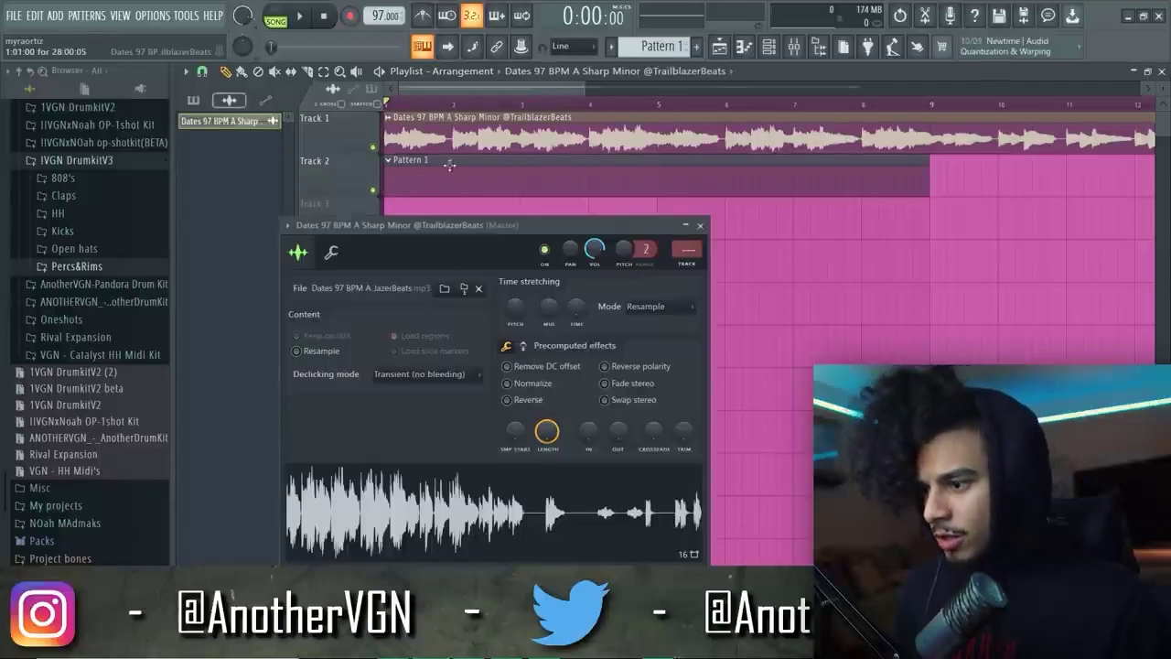
right_click(443, 502)
left_click(490, 460)
scroll(395, 137, "up", 6)
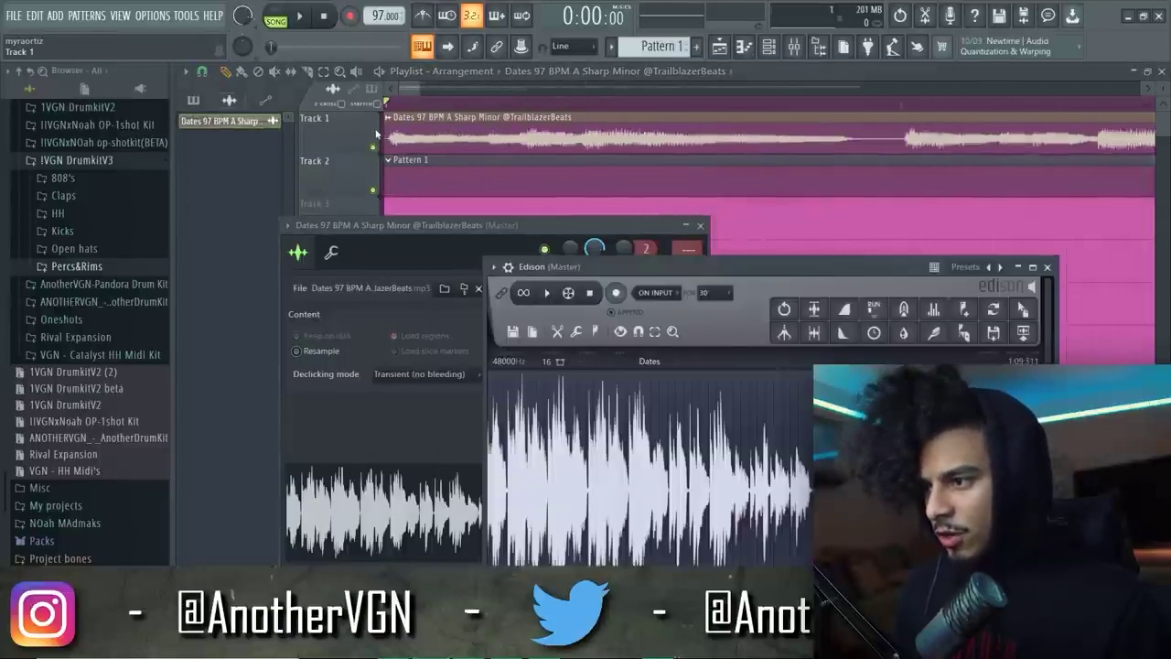
scroll(528, 163, "down", 1)
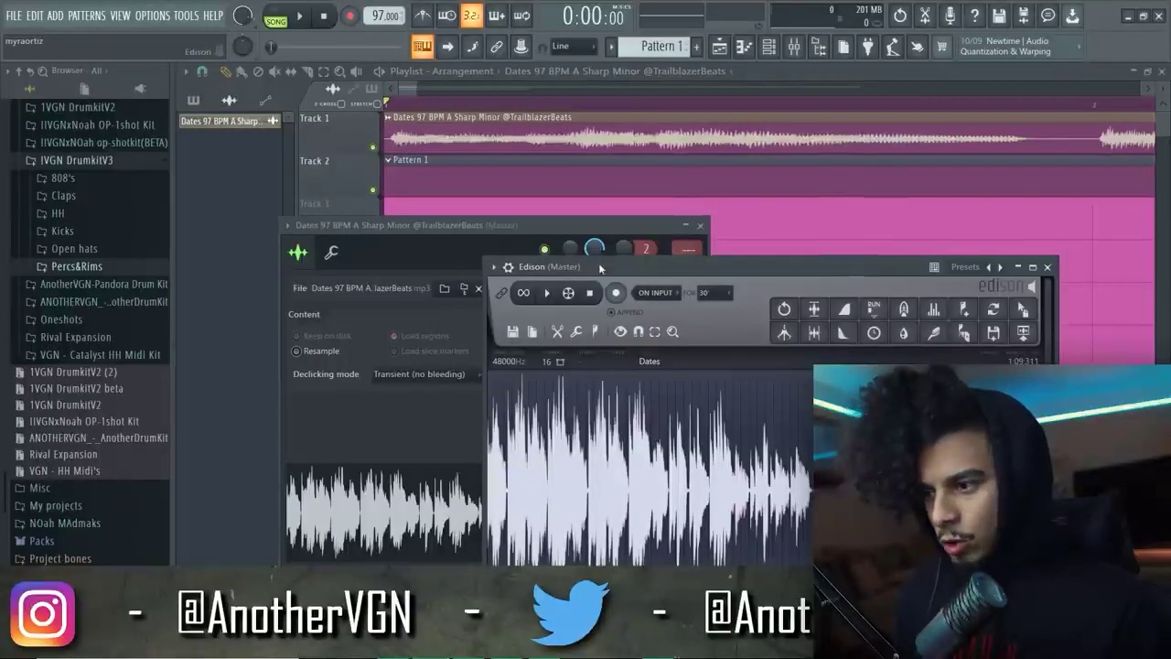
left_click_drag(585, 266, 536, 155)
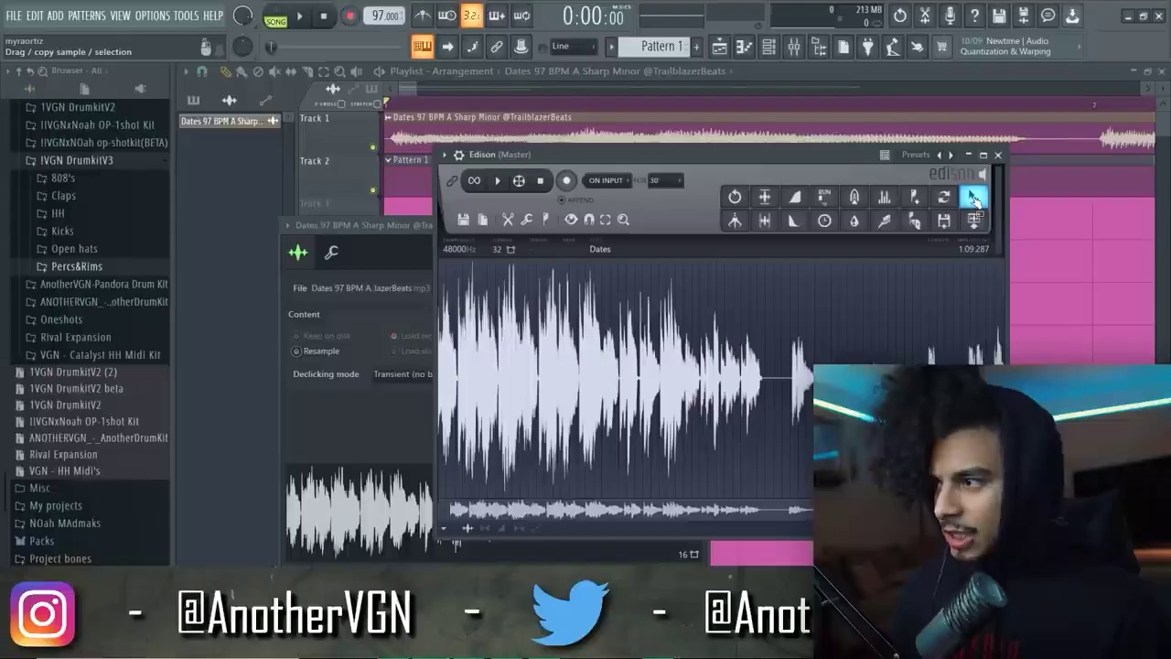
left_click_drag(979, 86, 430, 542)
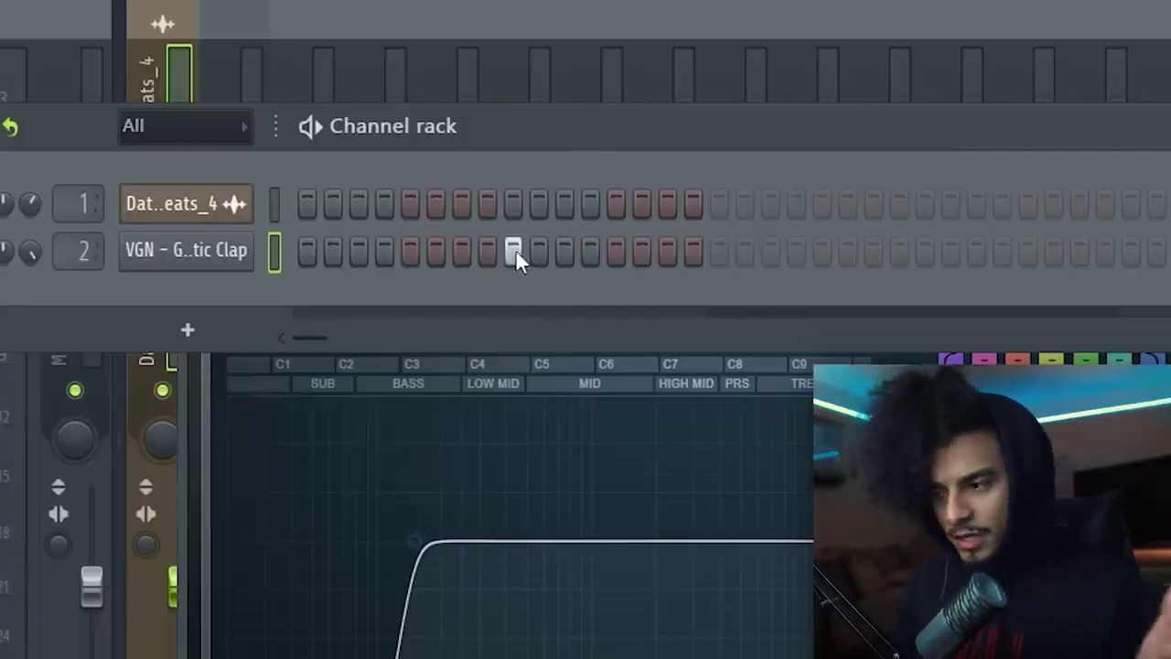
Audition the Galactic Clap against the melody and replace its hit on step 9 with hits on steps 5 and 13.
key("space")
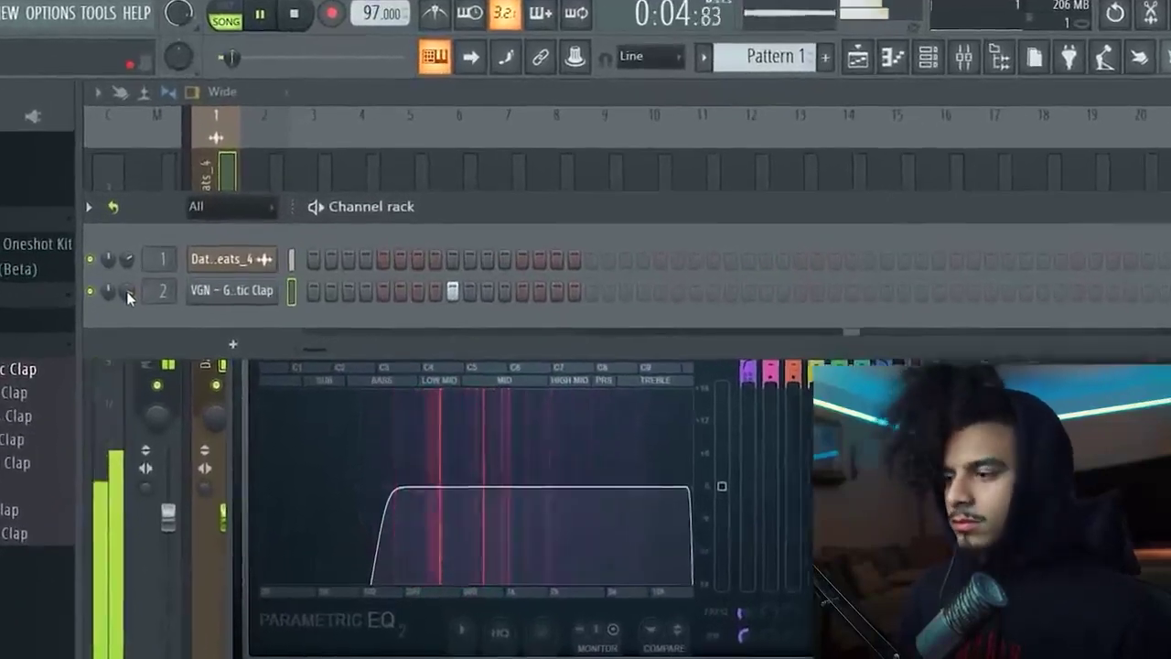
key("space")
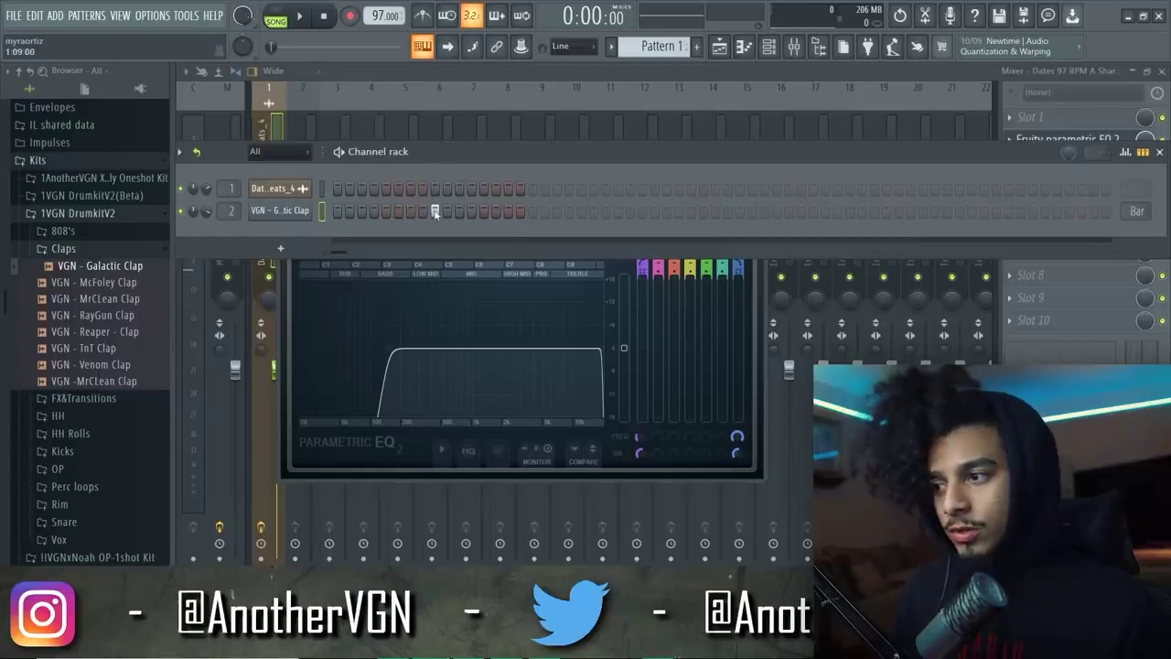
left_click(436, 211)
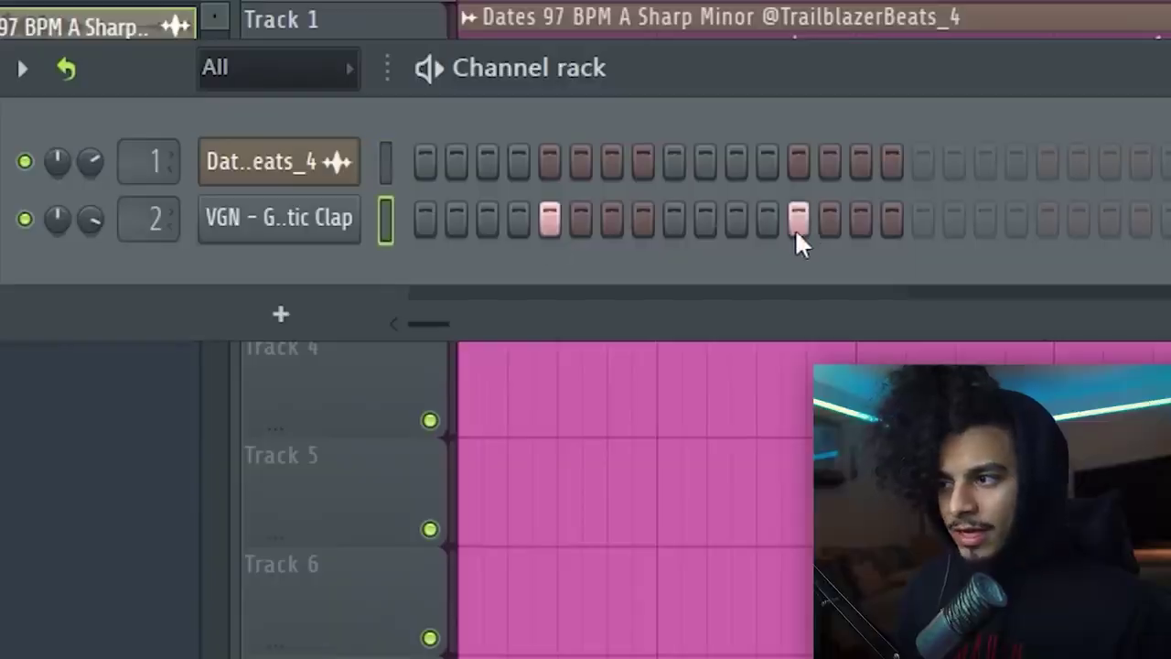
key("space")
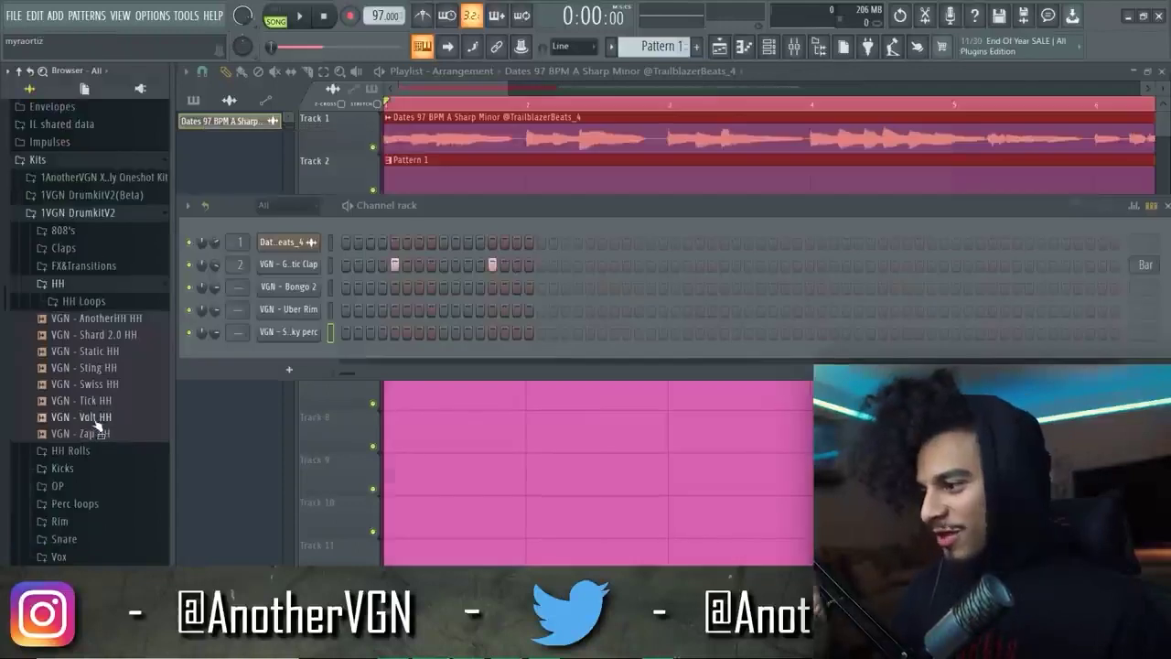
Add the VGN - Volt HH sample as a new channel and program hits on steps 1, 2 and 5 to 8.
left_click_drag(98, 424, 302, 366)
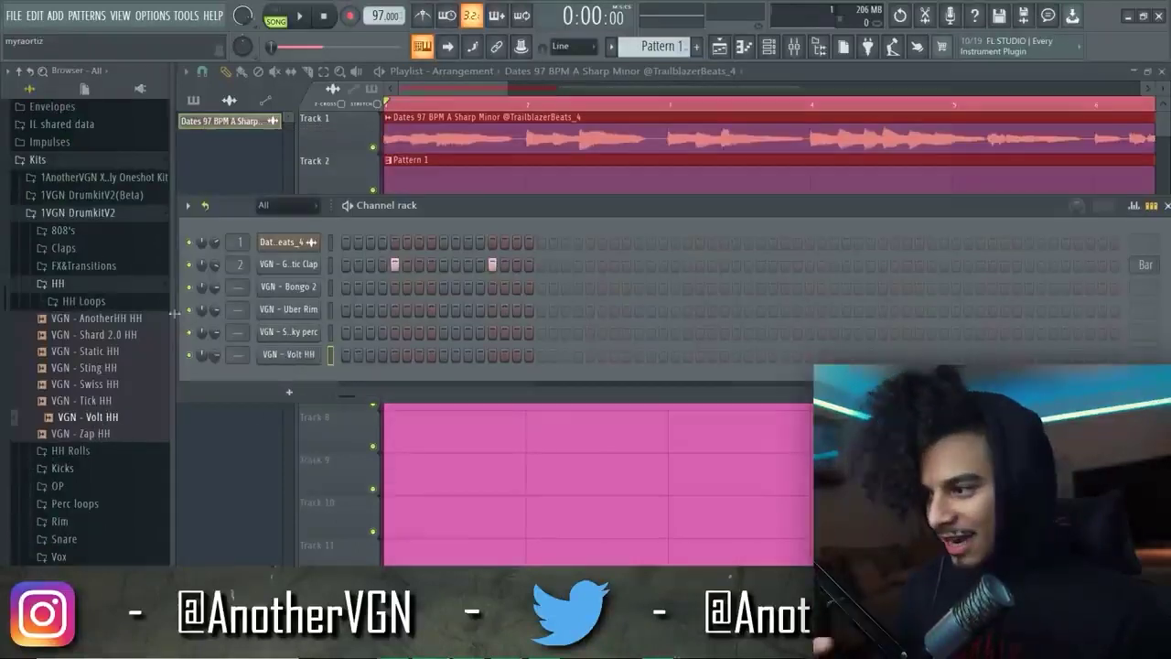
left_click(142, 284)
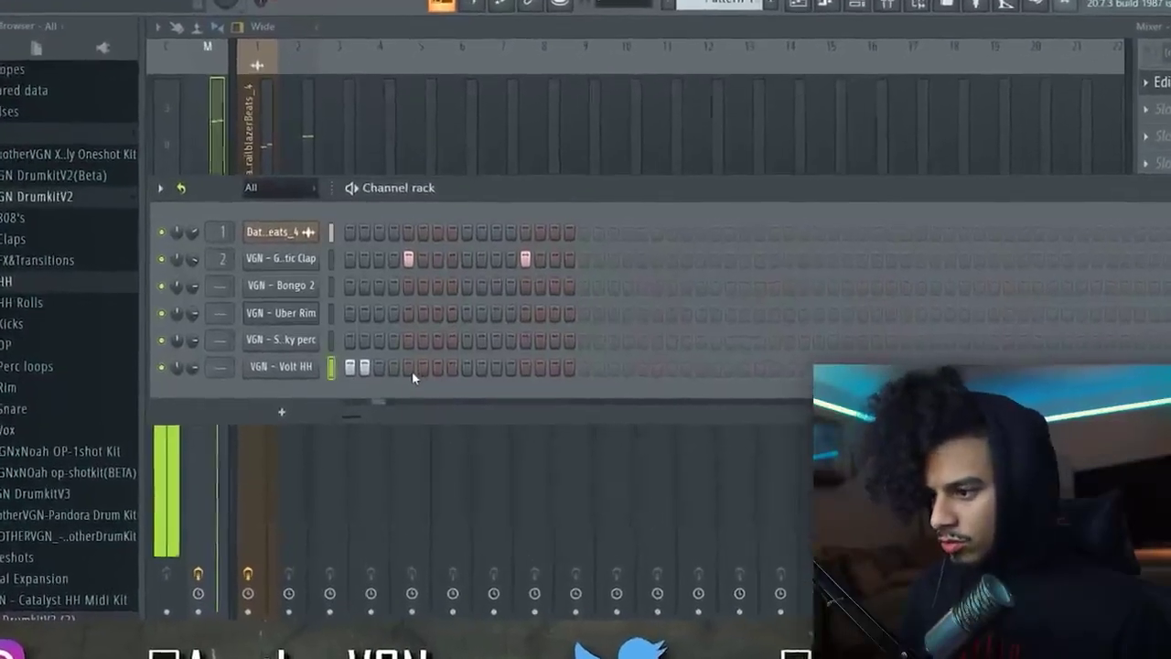
left_click(409, 369)
left_click(423, 369)
left_click(438, 369)
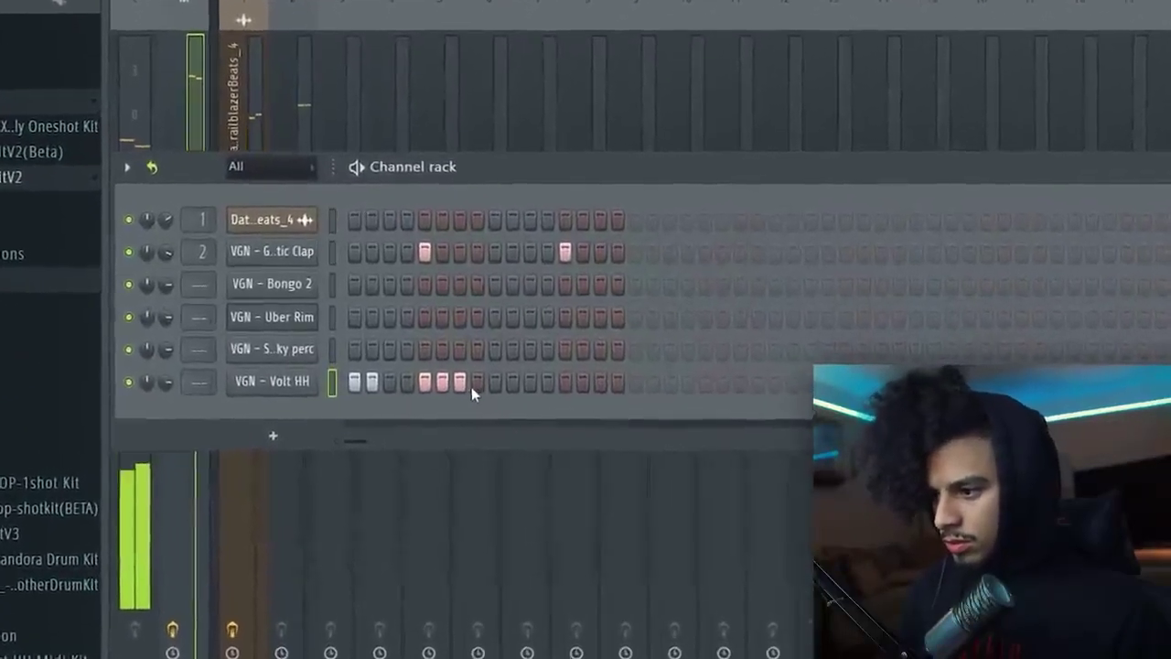
left_click(475, 382)
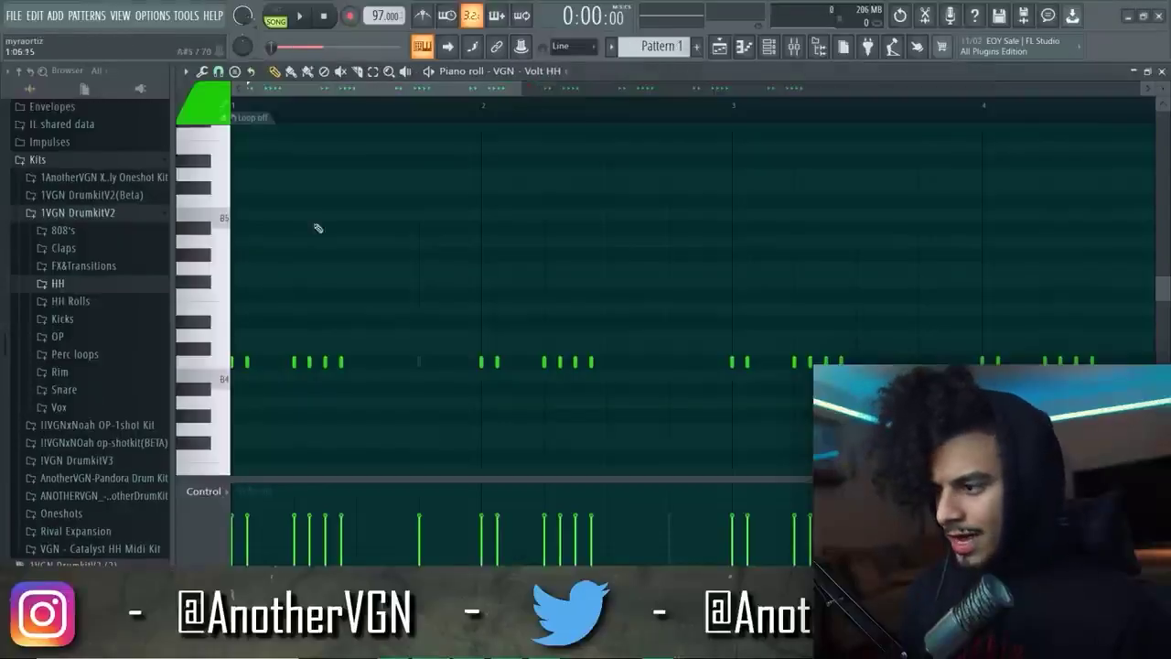
Add a high G#5 hi-hat note on step 11 of bar 1, try a lower velocity for it, and play it back.
scroll(332, 107, "up", 2)
left_click_drag(332, 90, 16, 136)
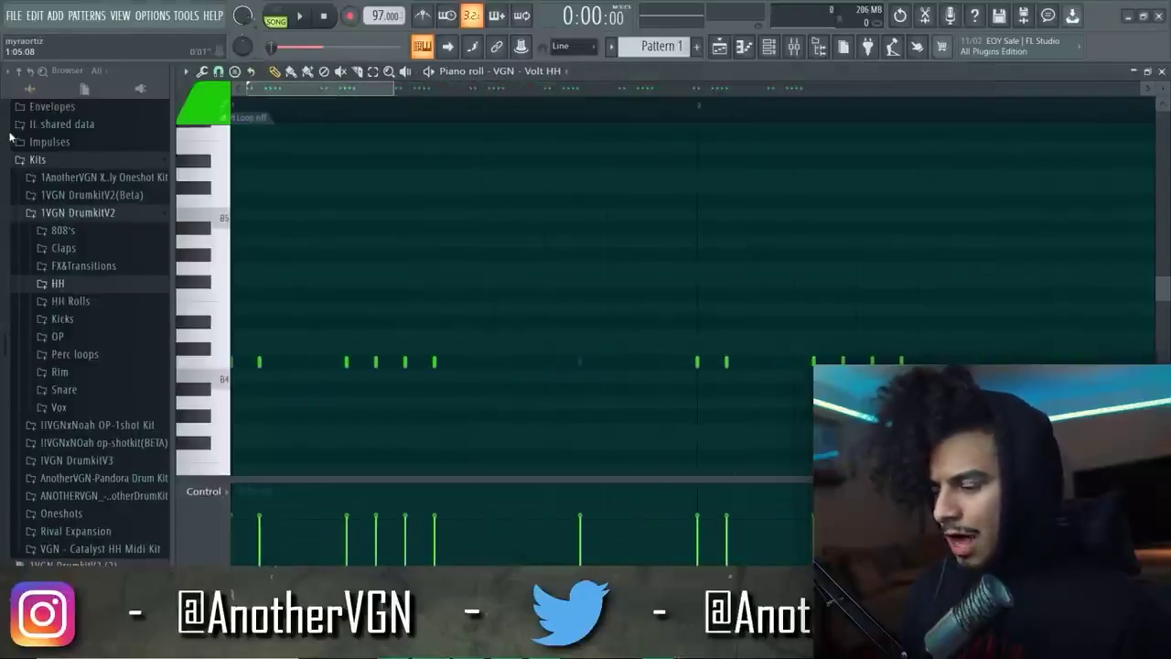
scroll(439, 252, "down", 2, "ctrl")
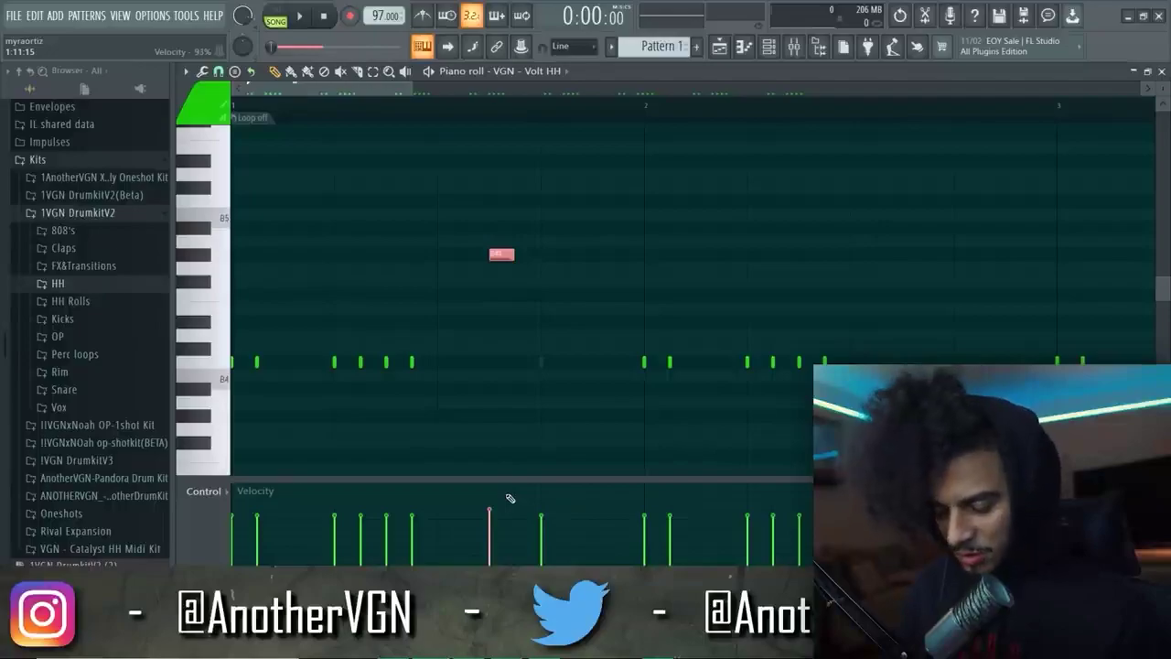
left_click(490, 532)
key("space")
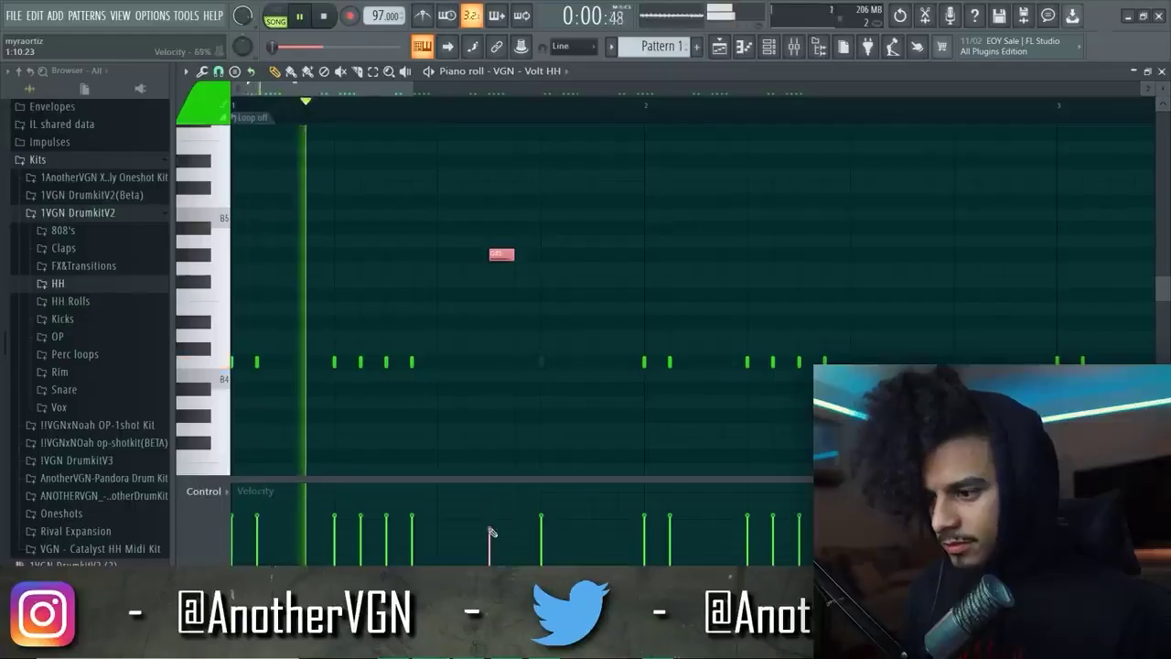
scroll(562, 329, "down", 3)
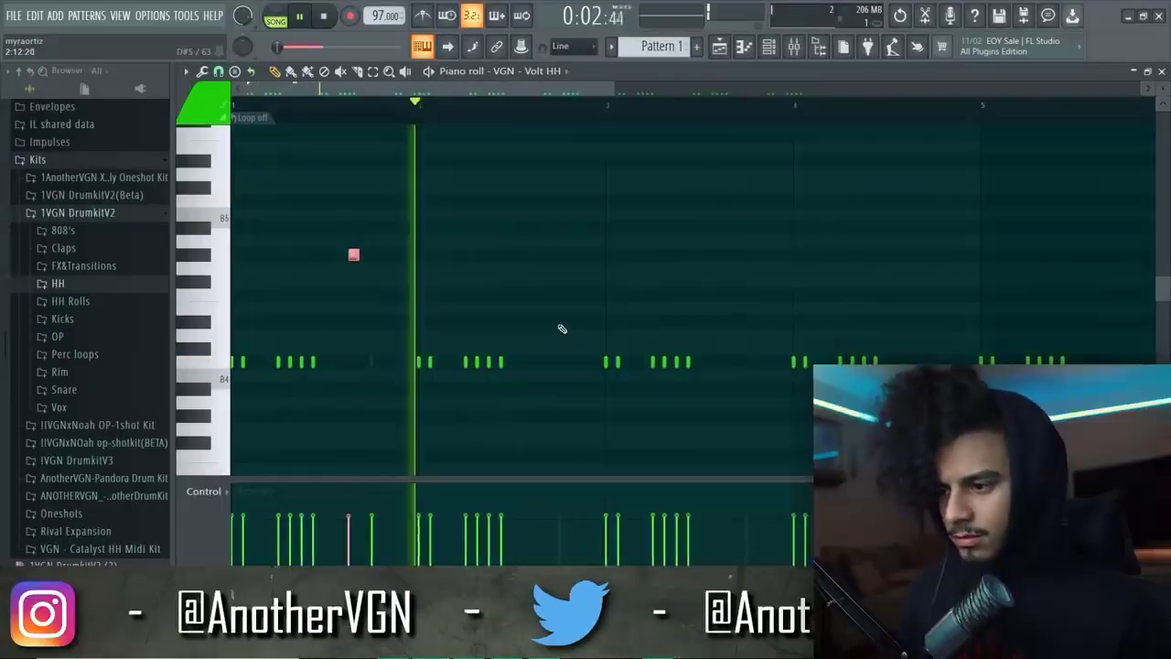
scroll(555, 279, "up", 2)
key("space")
Copy the G#5 hi-hat note to the same position in bar 2 and listen to the pattern.
scroll(476, 280, "down", 3)
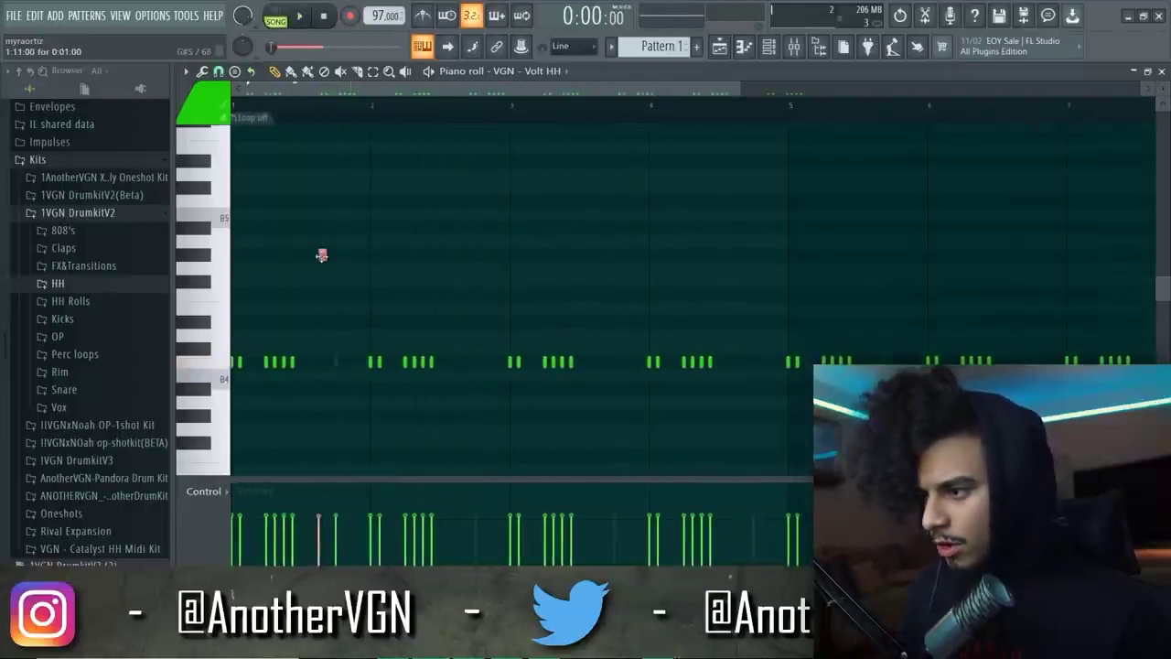
left_click_drag(445, 264, 464, 267)
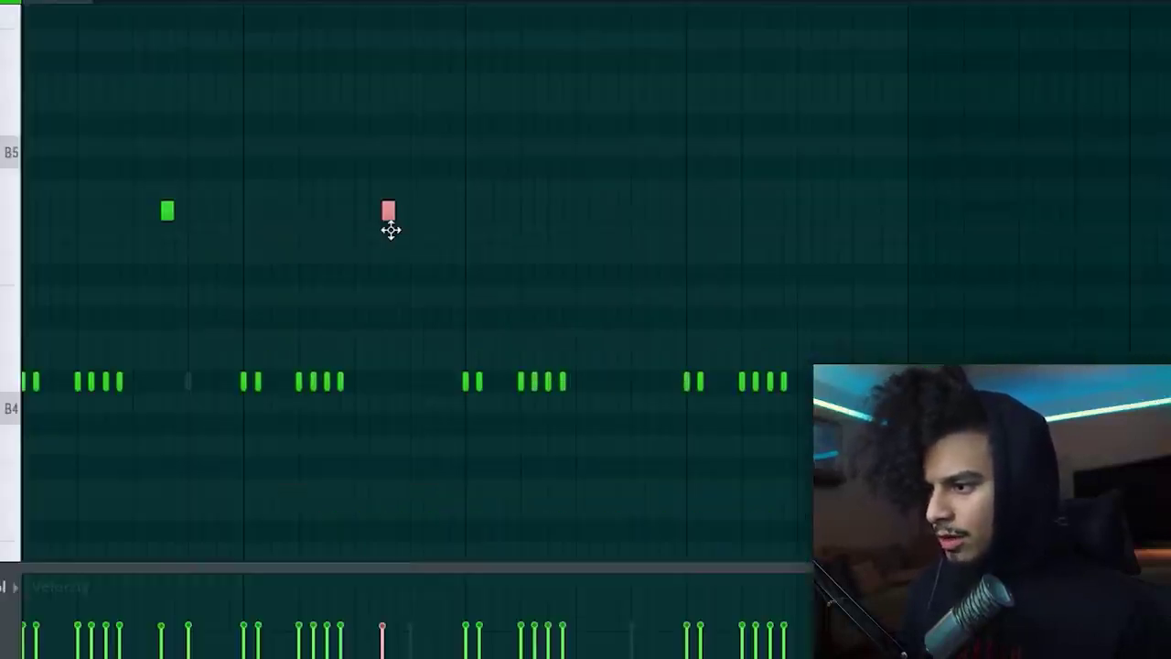
scroll(391, 230, "up", 2)
left_click(228, 3)
key("space")
Audition the descending C5, B4 and A#4 hi-hat notes and delete the middle B4 note.
scroll(389, 154, "up", 2)
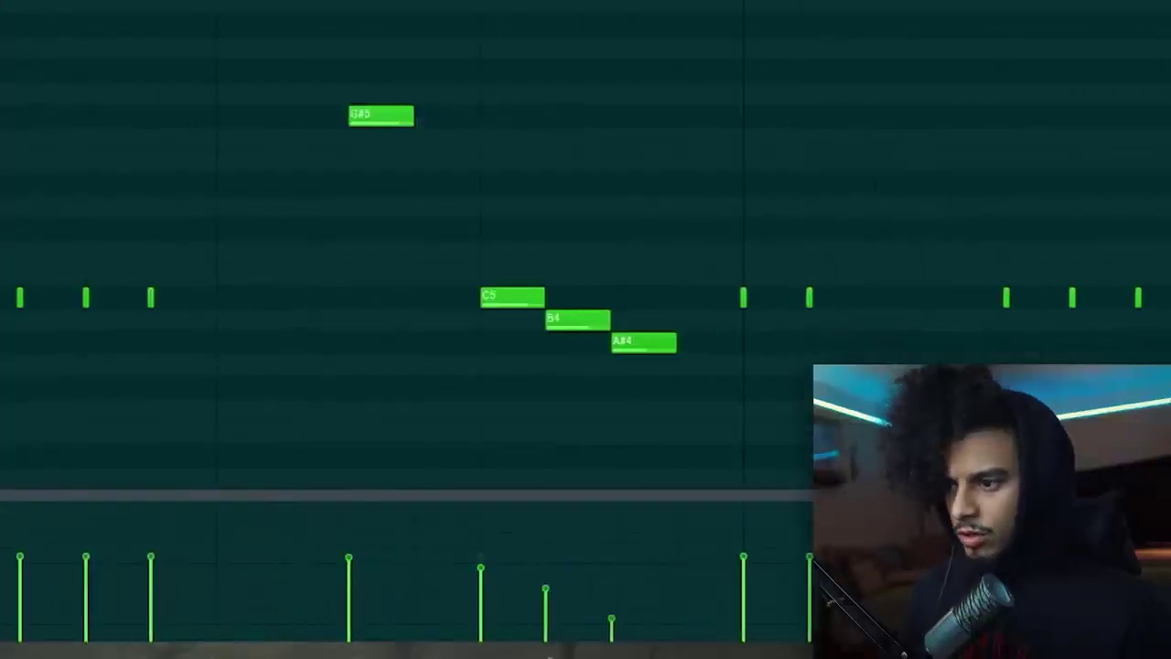
key("space")
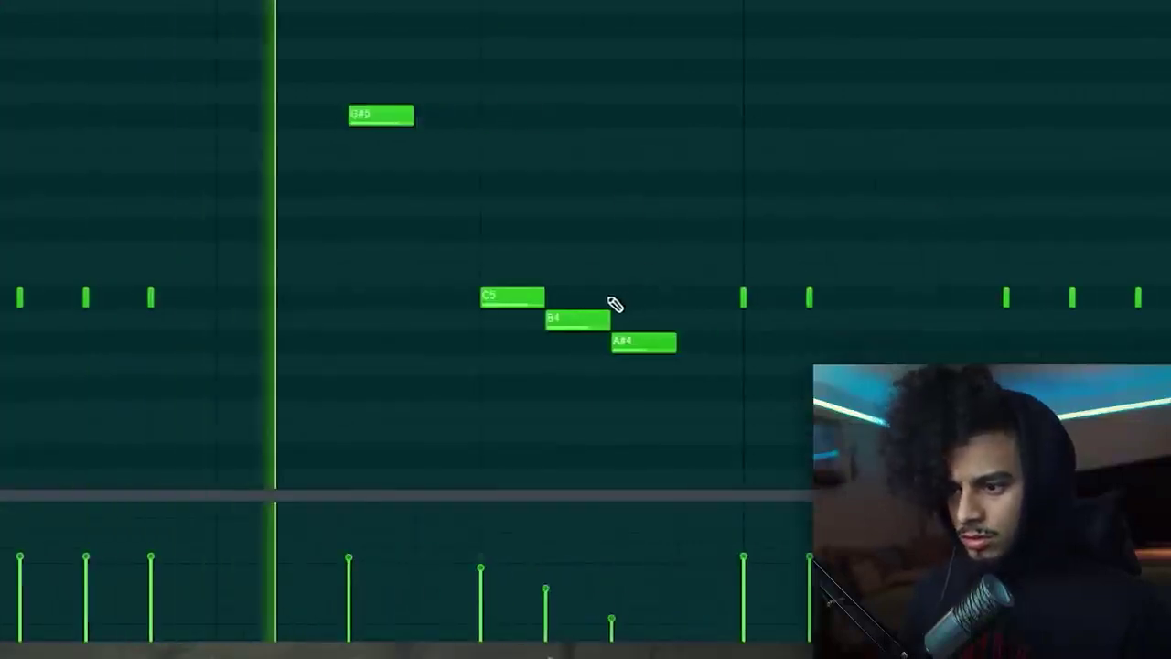
right_click(588, 322)
scroll(414, 304, "down", 3)
scroll(366, 275, "down", 3)
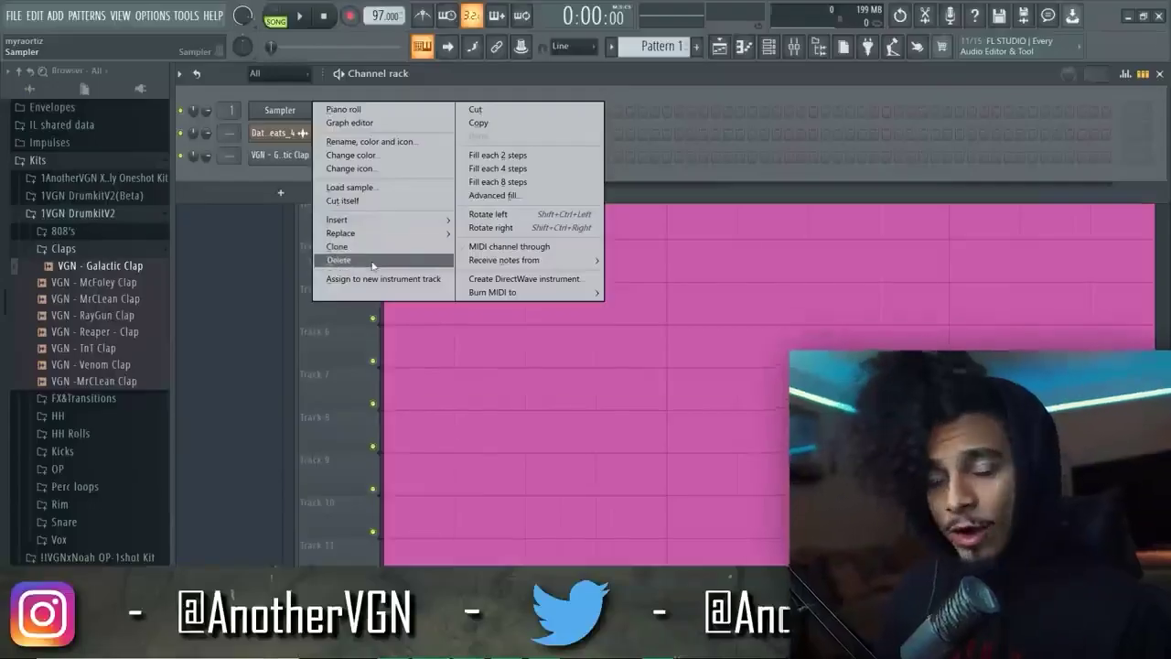
Delete the unused Sampler channel and route the selected channel to a mixer track.
left_click(414, 256)
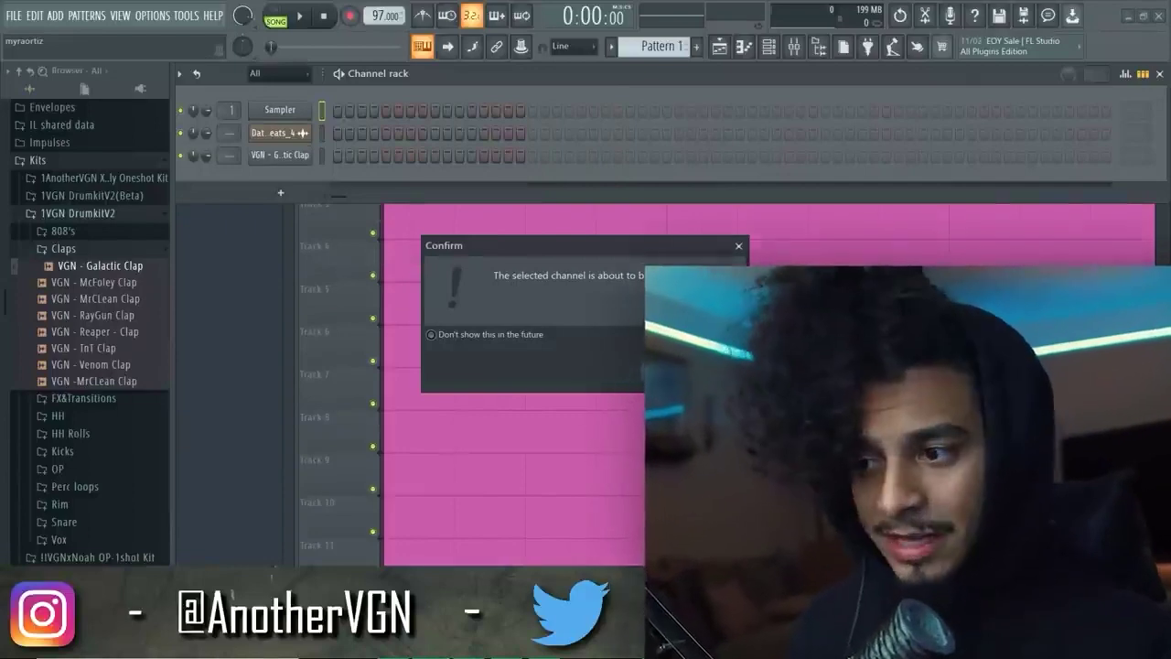
key("Return")
key("ctrl+l")
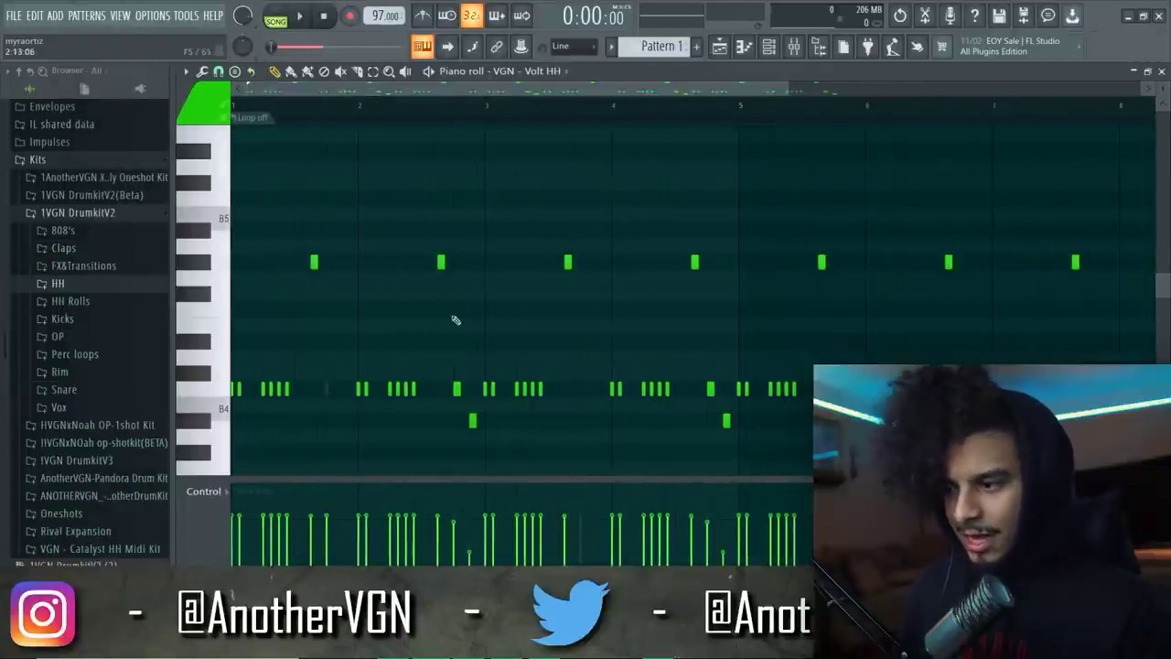
Examine the Volt HH notes in the piano roll two bars at a time to compare the variations between sections.
scroll(455, 319, "right", 3)
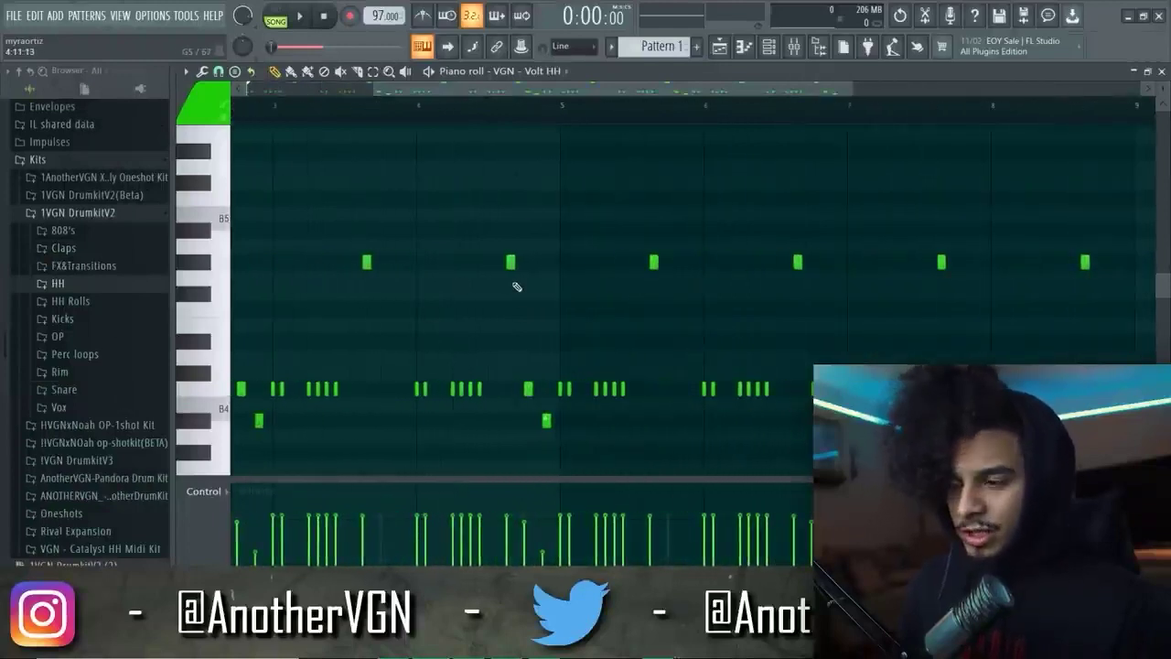
scroll(516, 287, "up", 4)
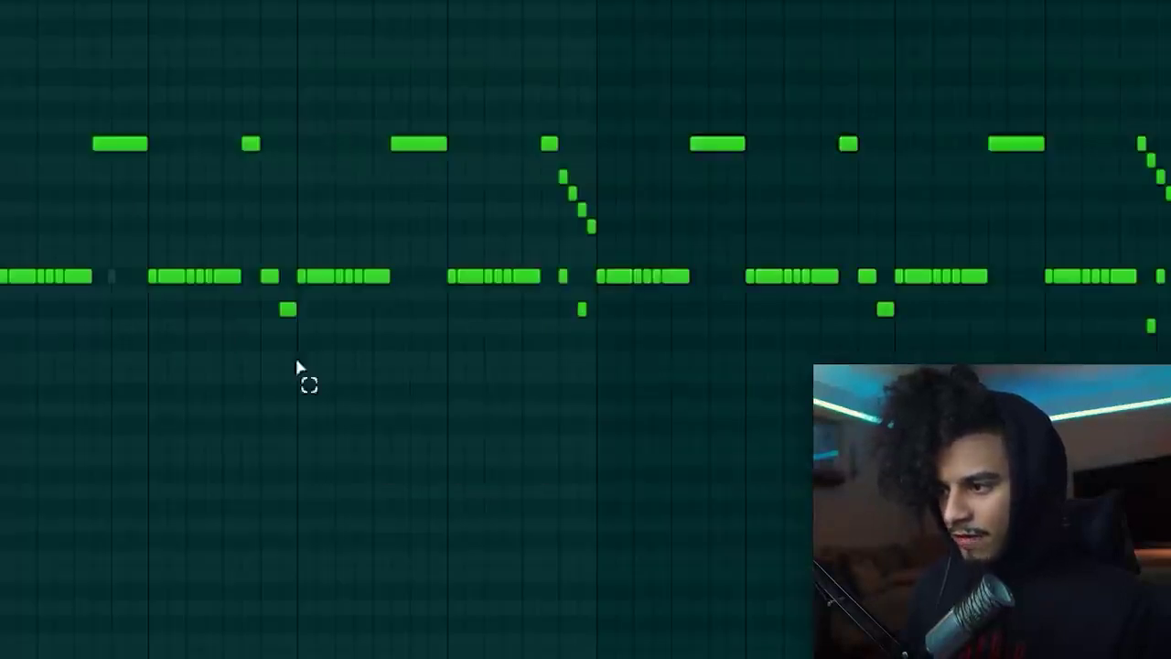
left_click_drag(302, 371, 2, 55)
left_click_drag(595, 384, 294, 19)
left_click(750, 494)
left_click_drag(895, 382, 602, 54)
key("ctrl+d")
scroll(586, 275, "up", 2)
scroll(973, 287, "down", 3)
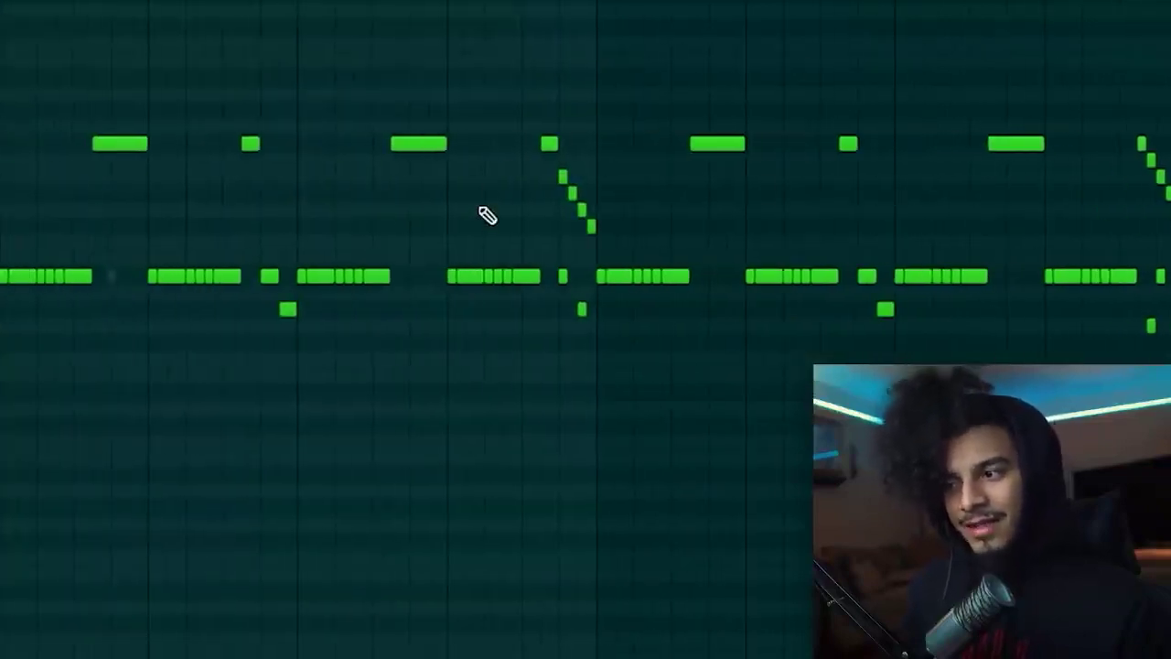
scroll(1001, 248, "up", 3)
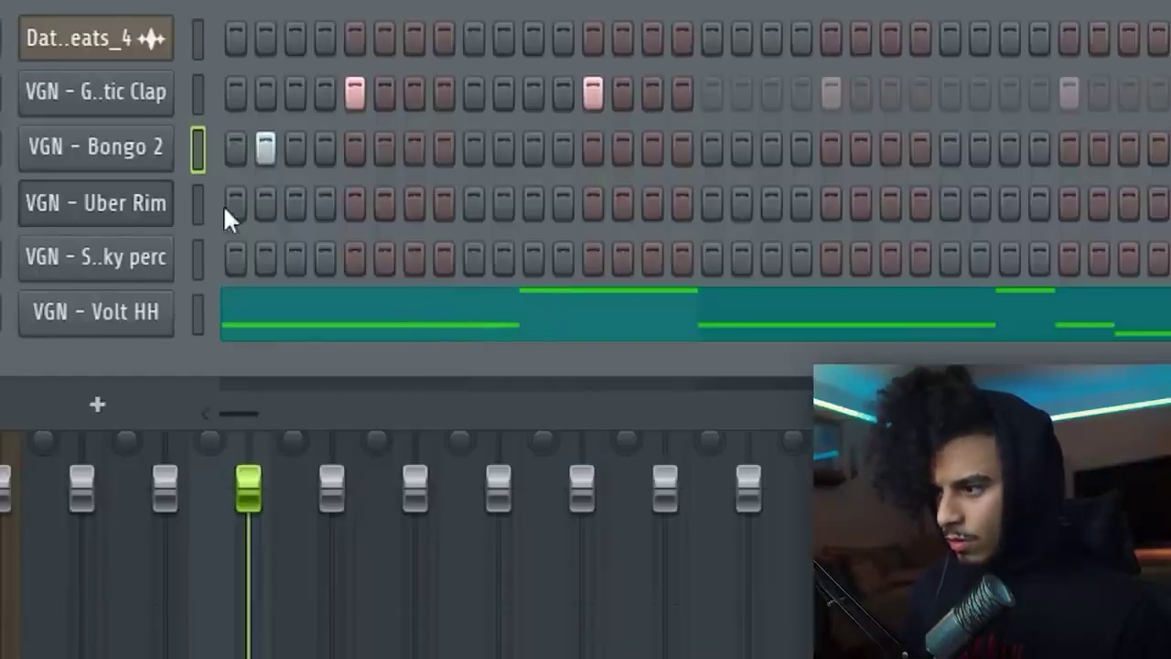
Program hits on step 11 for Uber Rim, steps 15 and 27 for the perc channel, and steps 28 and 31 for Bongo 2.
left_click(534, 205)
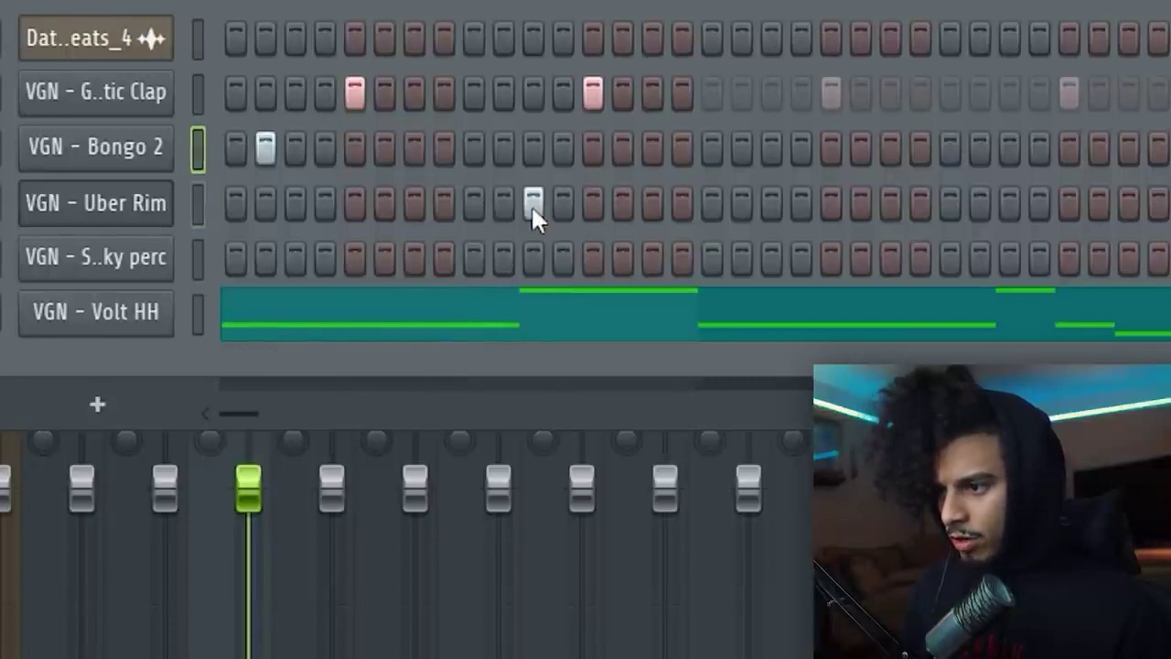
key("space")
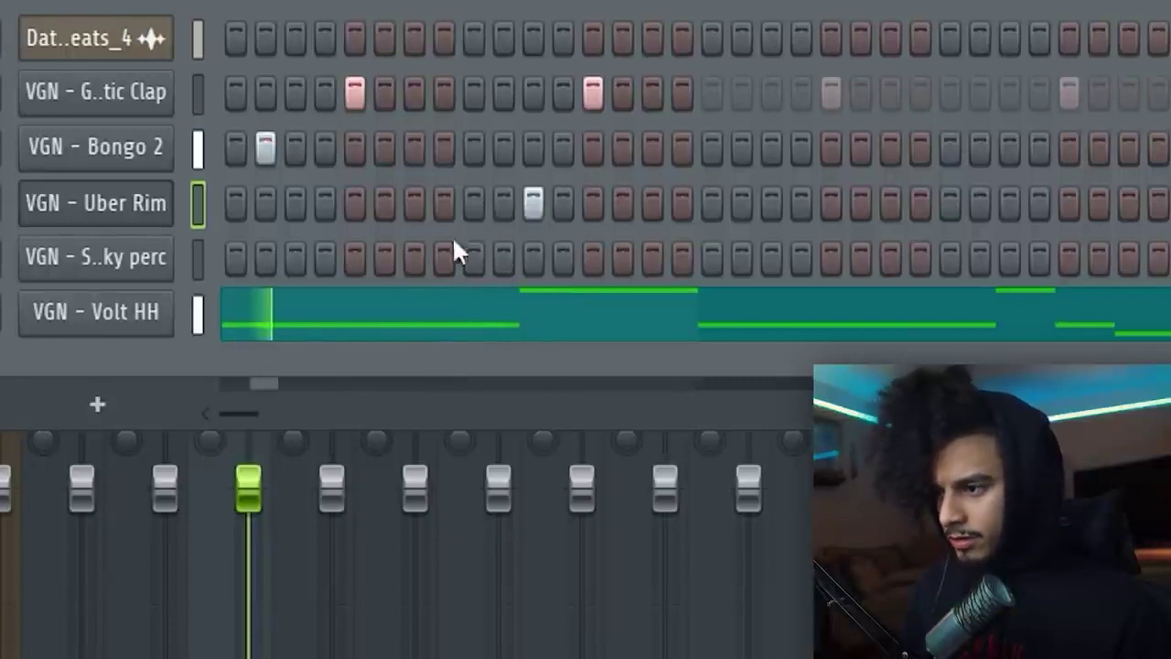
left_click(651, 260)
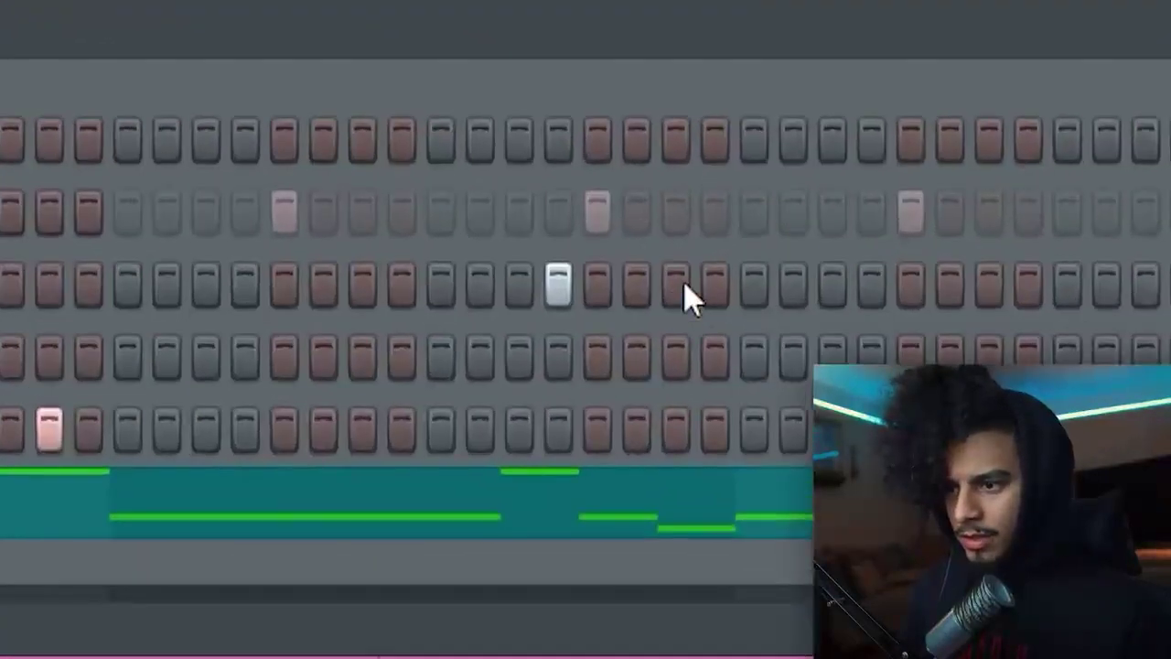
left_click(519, 426)
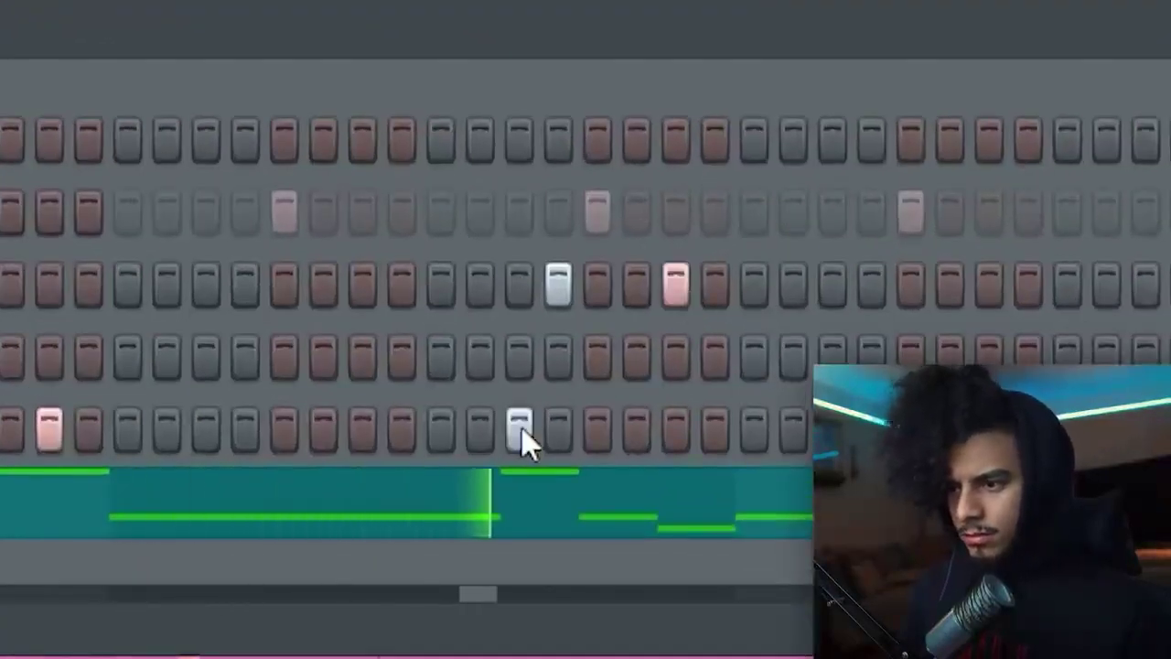
Check the perc channel's velocities in the graph editor and play the beat with the added percussion.
left_click(1161, 149)
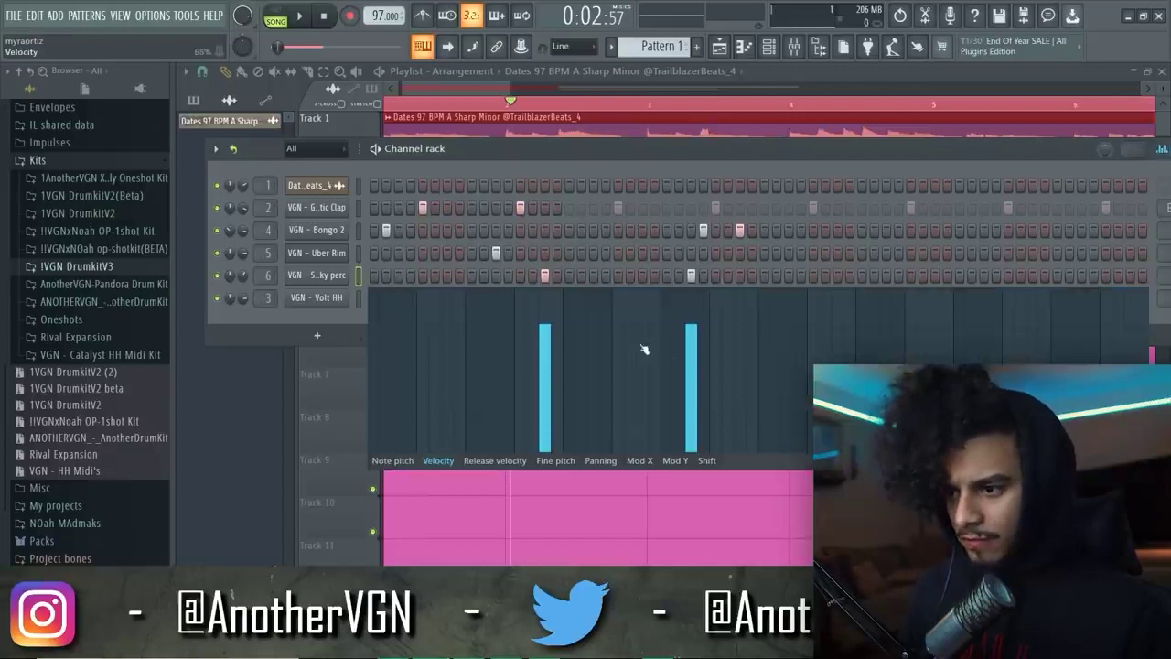
left_click(1161, 149)
key("space")
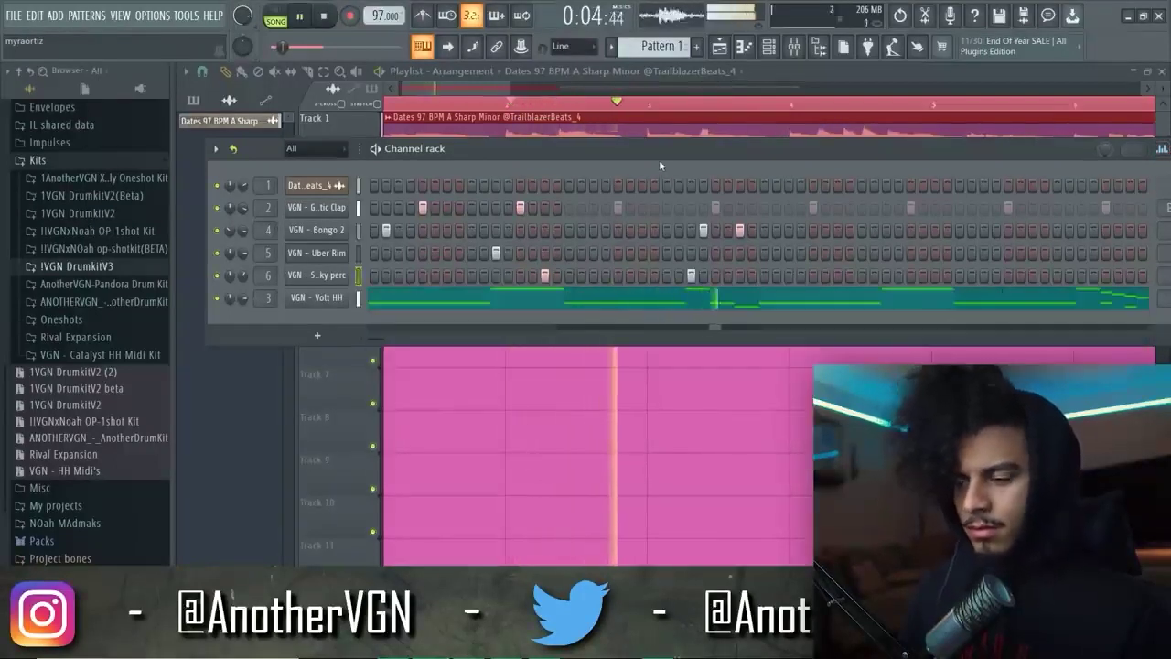
Repeat the two-bar Bongo 2 pattern in the piano roll so that it fills eight bars.
key("space")
key("F7")
left_click(220, 72)
left_click(261, 287)
left_click_drag(384, 114, 235, 114)
key("ctrl+b")
key("ctrl+b")
key("ctrl+b")
Delete the repeated Bongo 2 hit at the start of bar 7 in the piano roll.
left_click(550, 71)
left_click(582, 138)
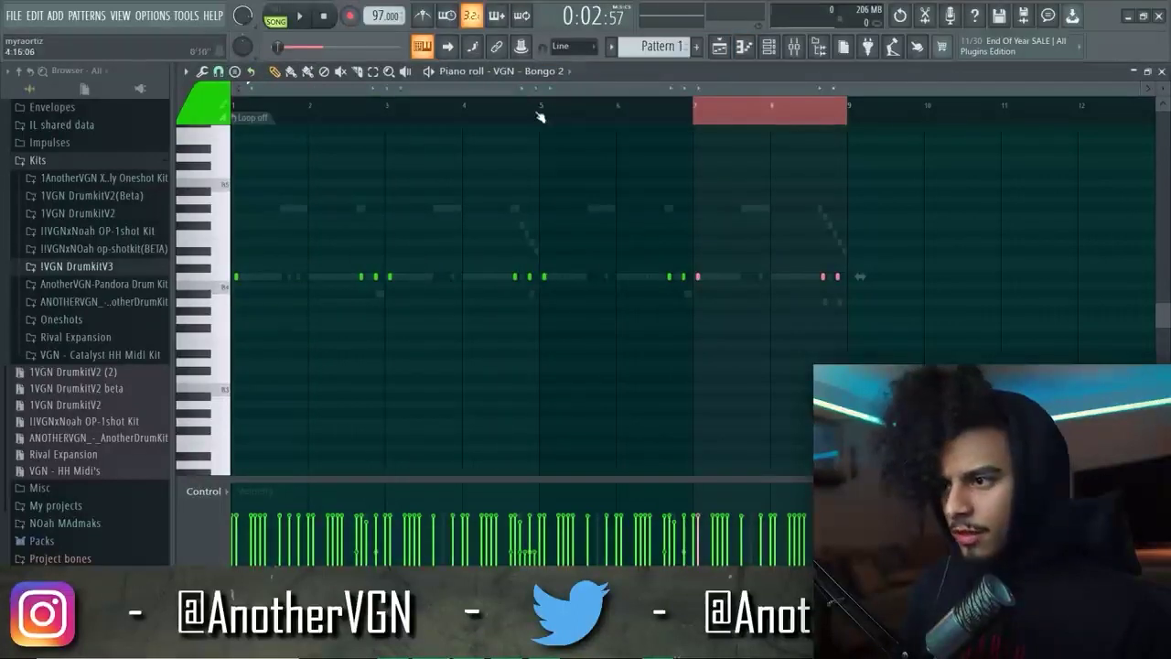
left_click(501, 70)
left_click(550, 152)
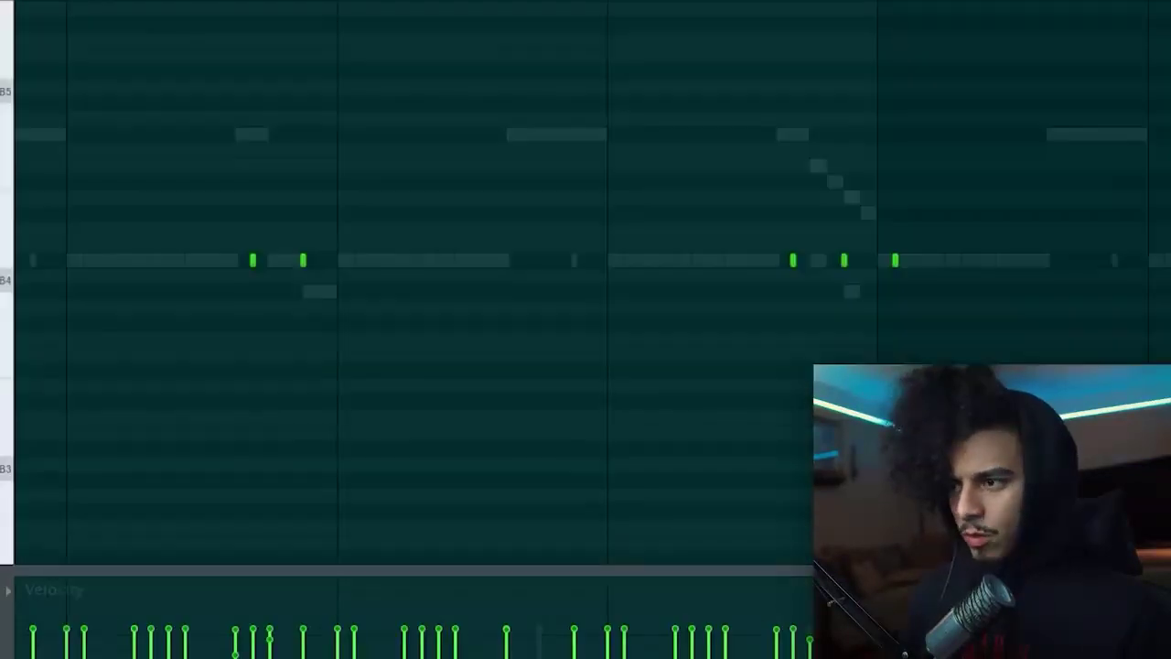
scroll(463, 210, "down", 4)
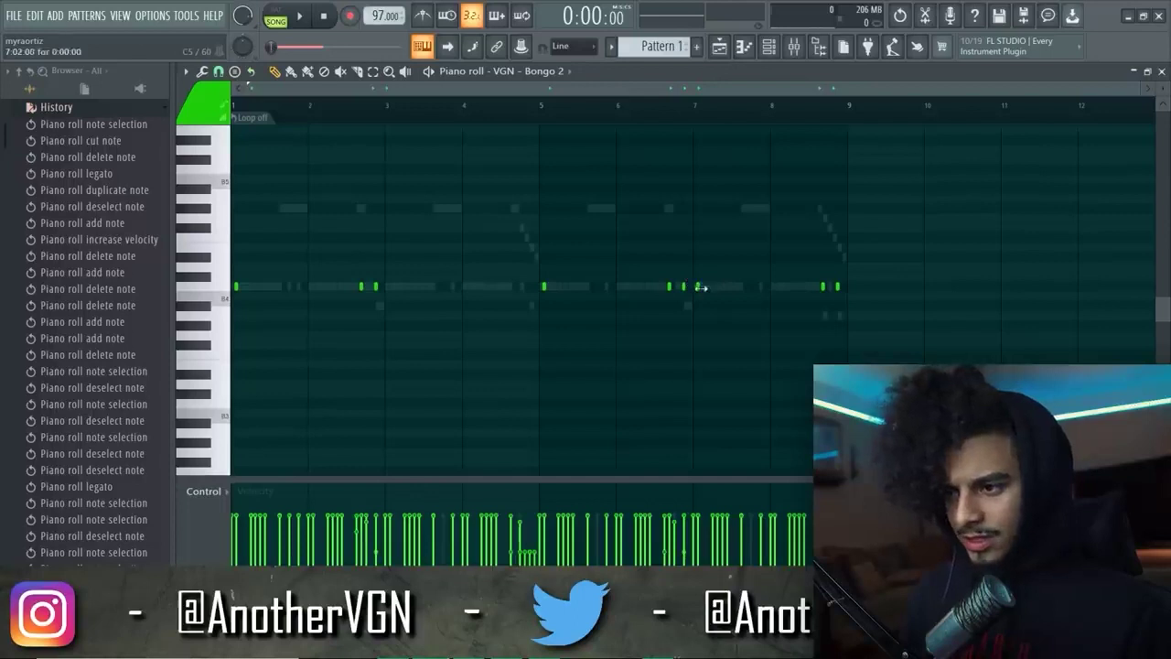
right_click(698, 286)
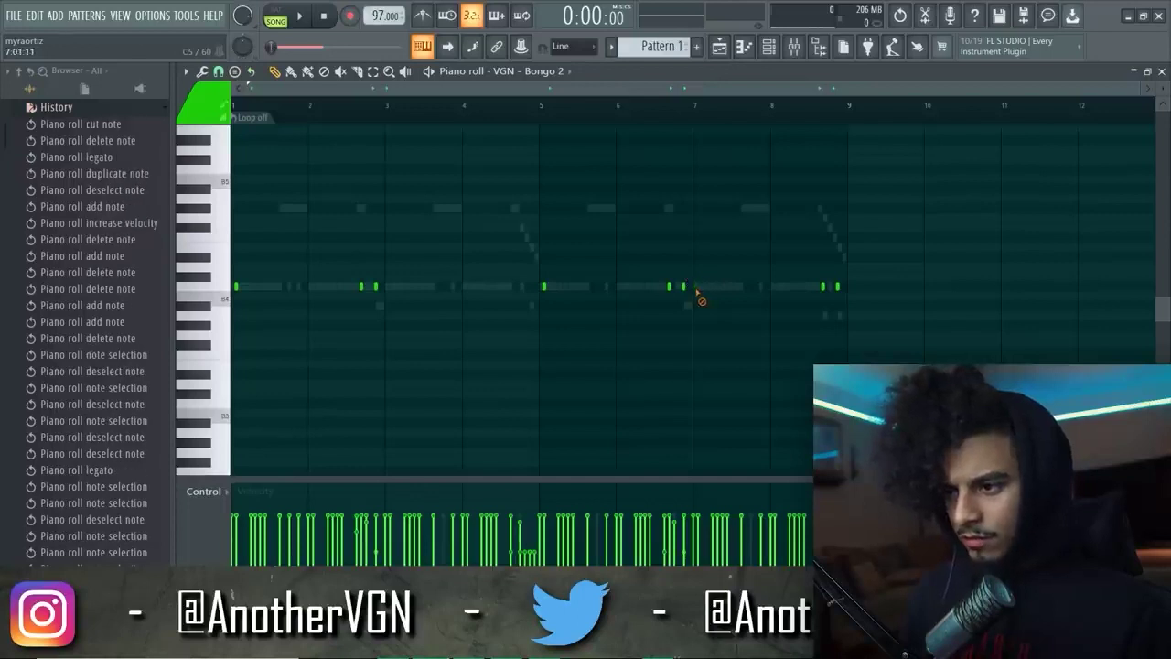
Transpose the last two Bongo 2 notes at the end of bar 8 down to a lower pitch and play them.
scroll(848, 268, "up", 2)
left_click_drag(879, 300, 820, 251)
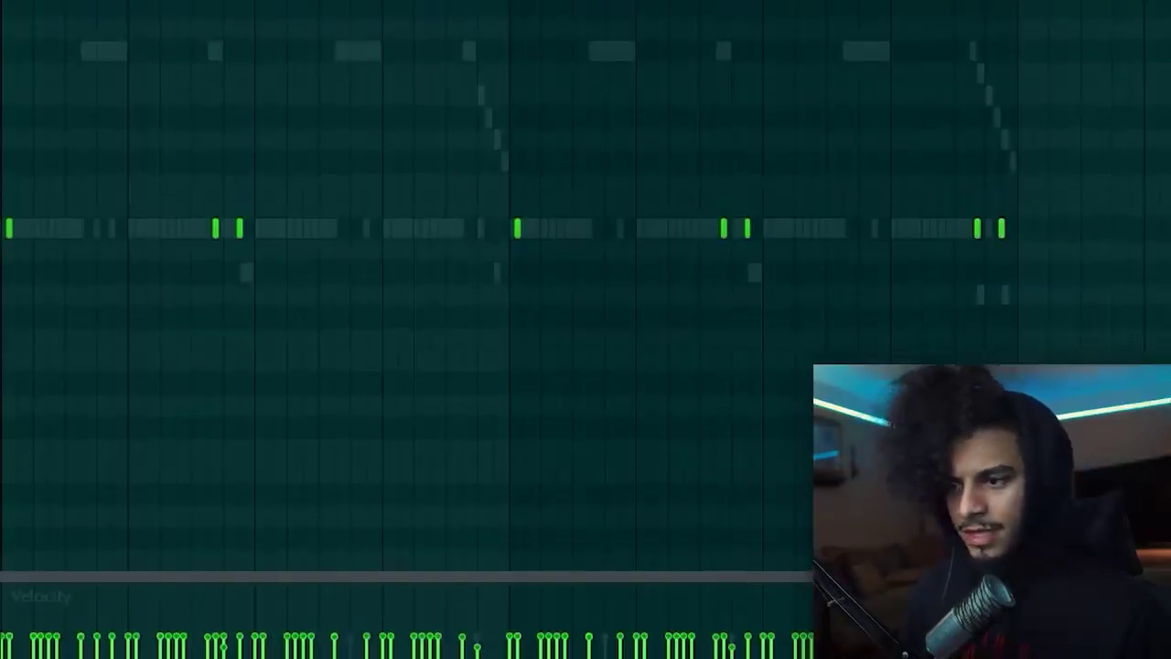
scroll(928, 271, "up", 2)
left_click_drag(835, 227, 836, 405)
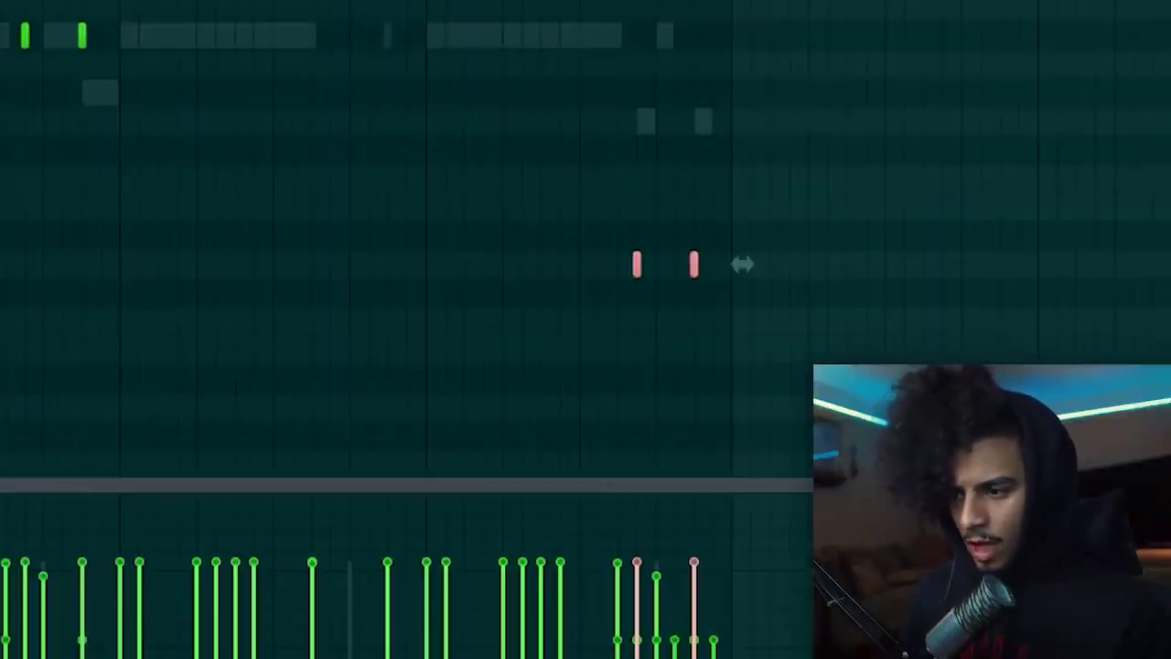
key("space")
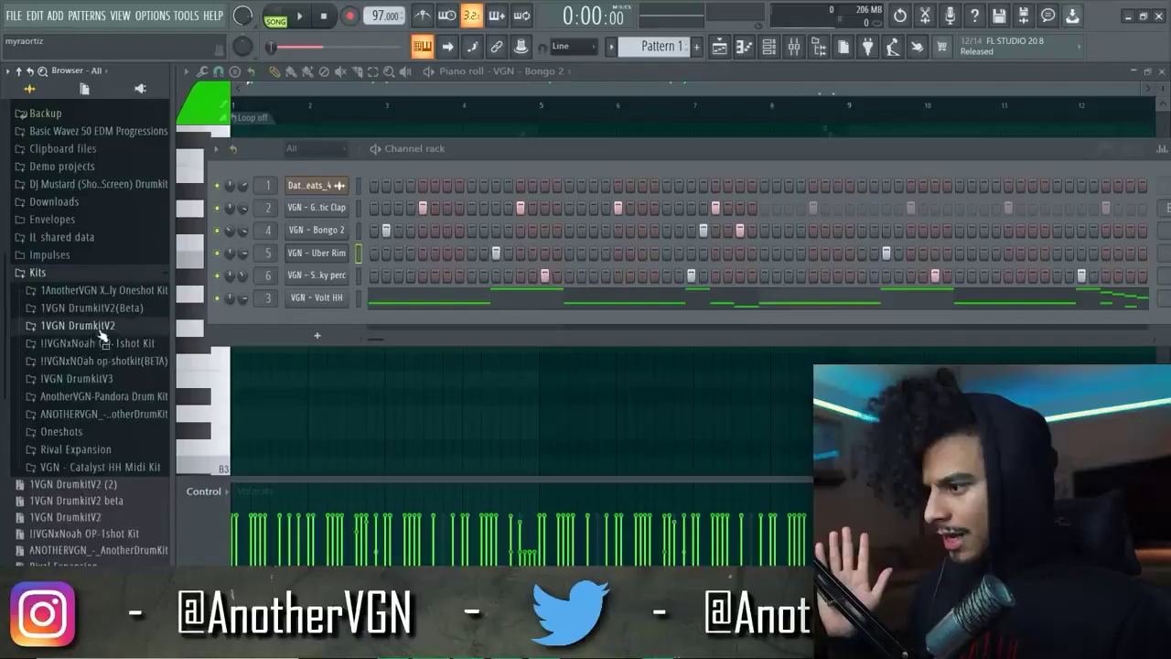
Add VGN - Frozone OH from 1VGN DrumkitV2 as a channel on mixer track 7, with a long C5 note at bar 1.
left_click(100, 328)
left_click(84, 449)
left_click_drag(96, 385, 311, 319)
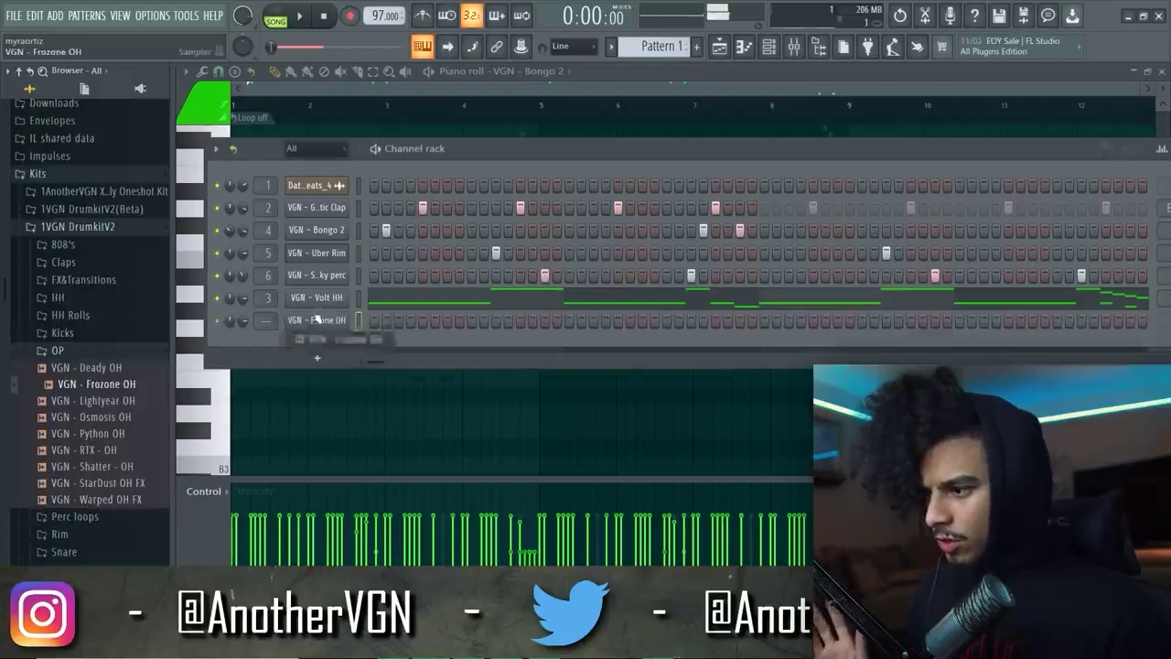
key("ctrl+l")
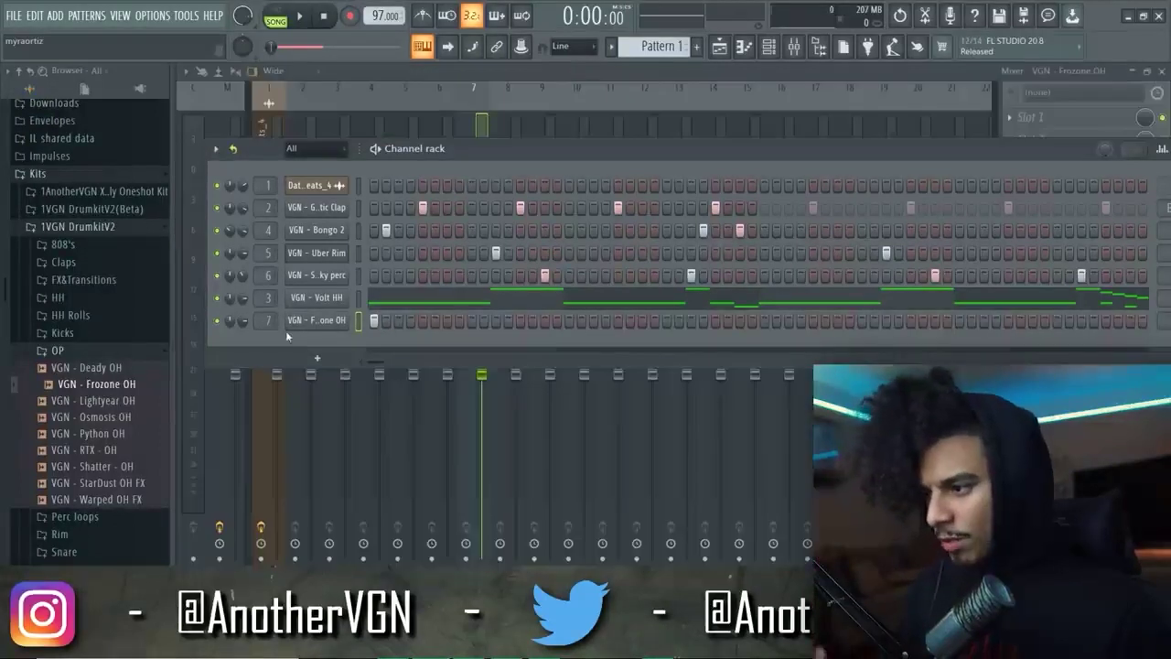
left_click(293, 325)
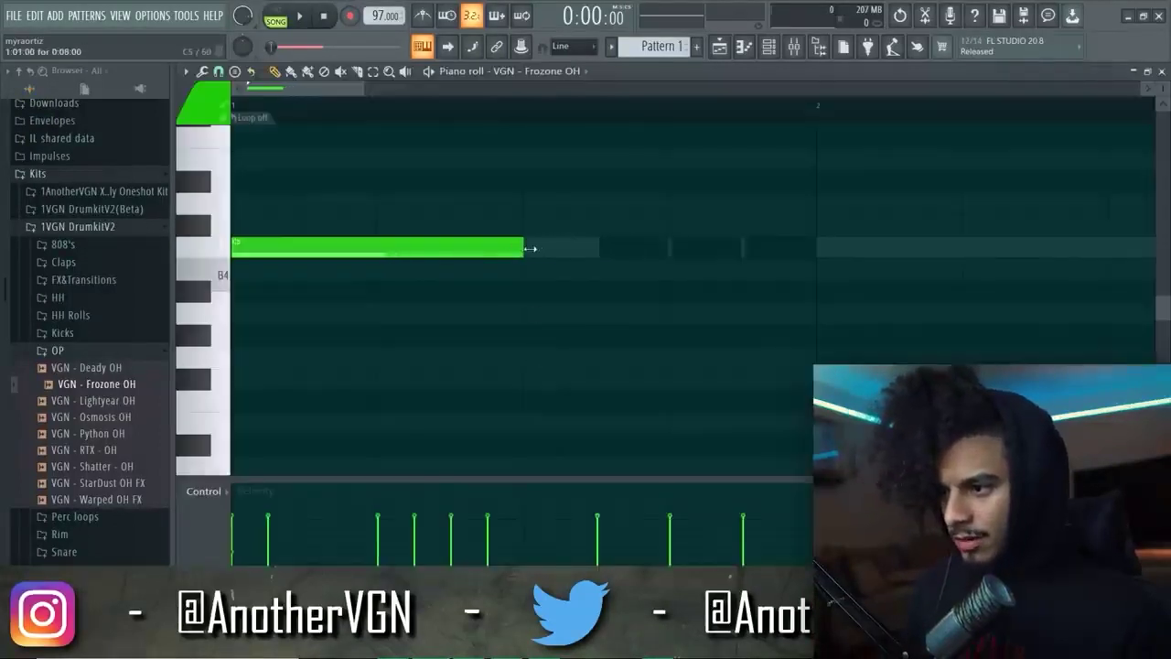
Move the second Pattern 1 clip in the playlist from track 2 to a lower track.
key("space")
scroll(406, 201, "down", 4)
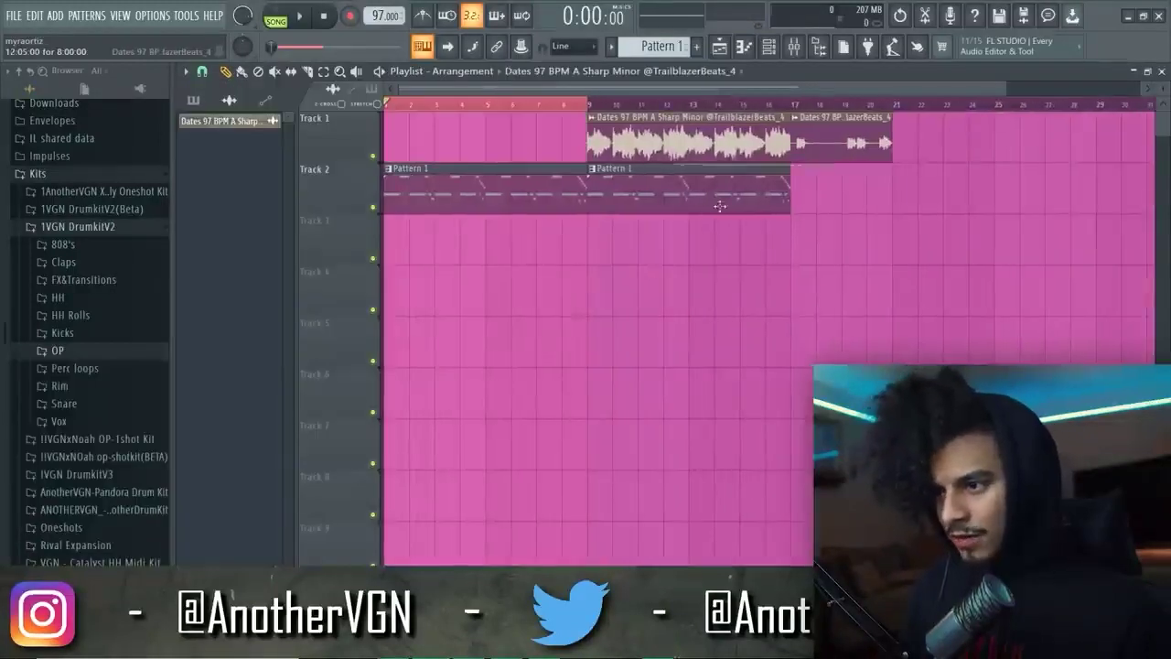
left_click_drag(769, 192, 752, 244)
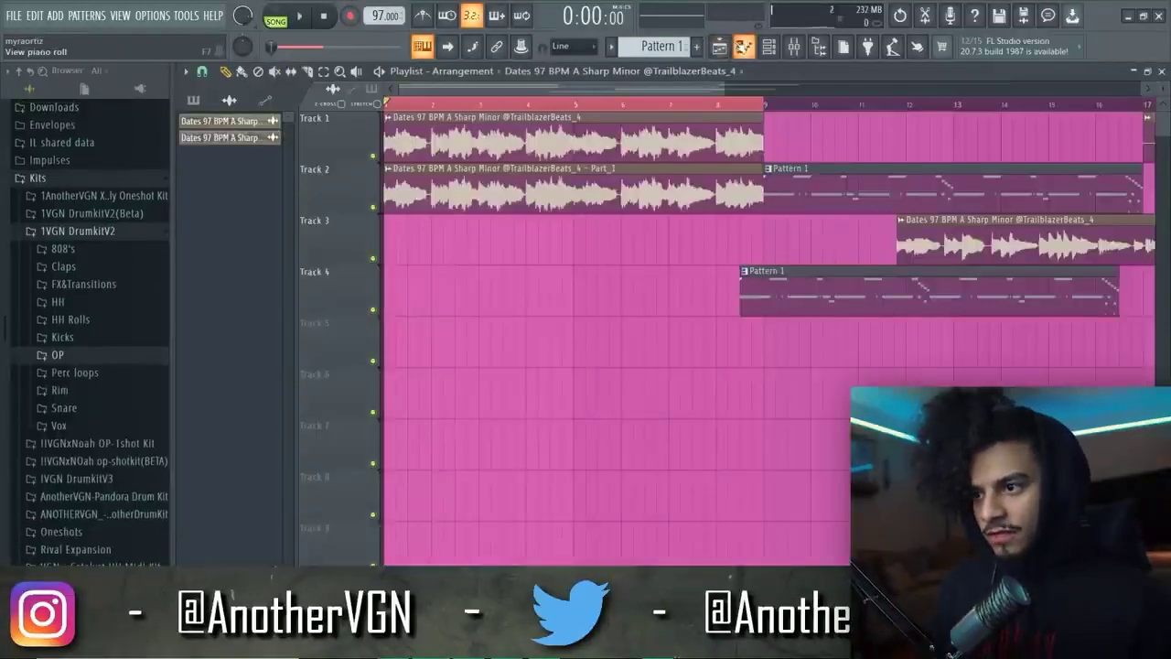
Create a panning automation clip for the Part_1 melody's mixer track and shape it as a zigzag across the melody.
left_click(726, 46)
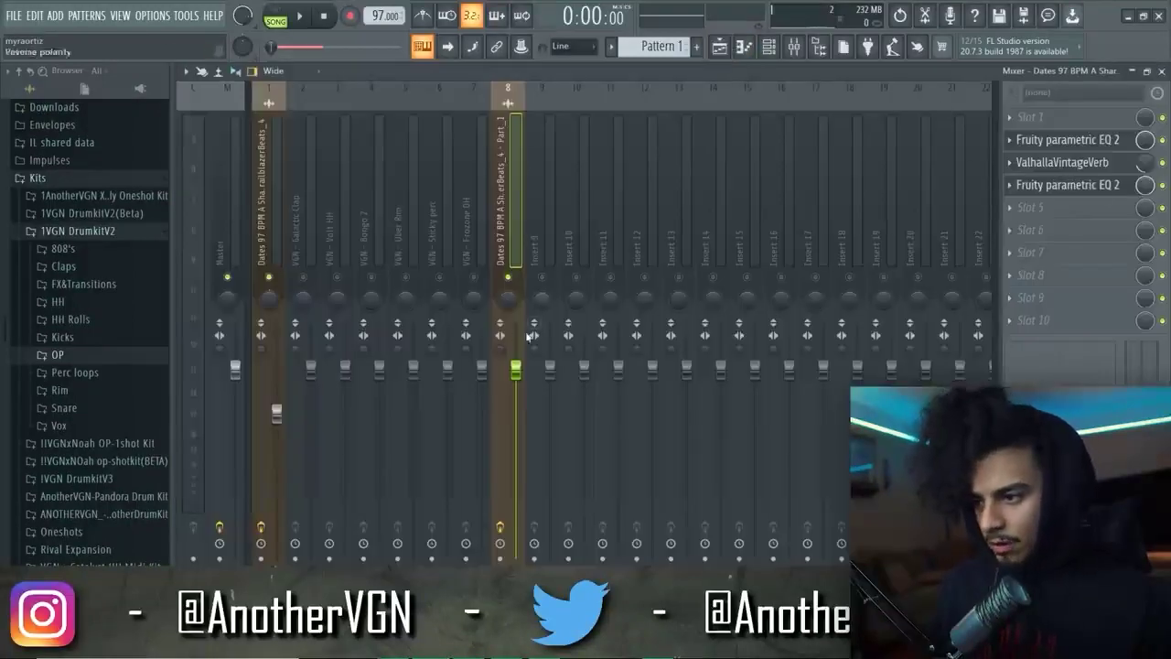
right_click(507, 300)
left_click(548, 394)
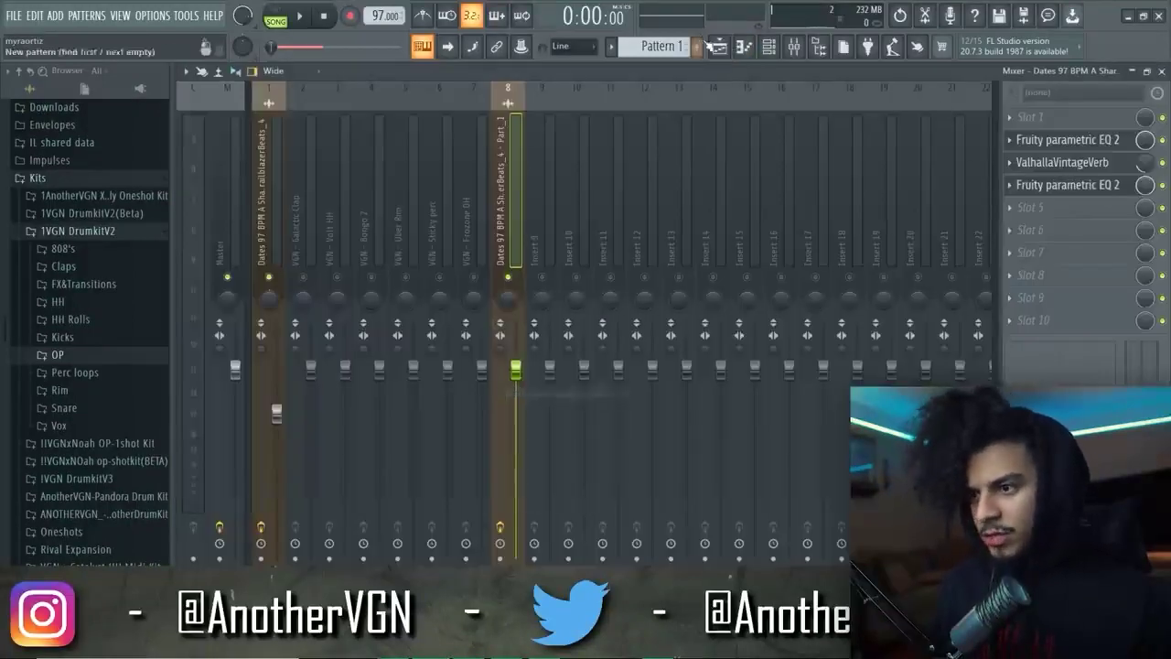
scroll(369, 158, "up", 3)
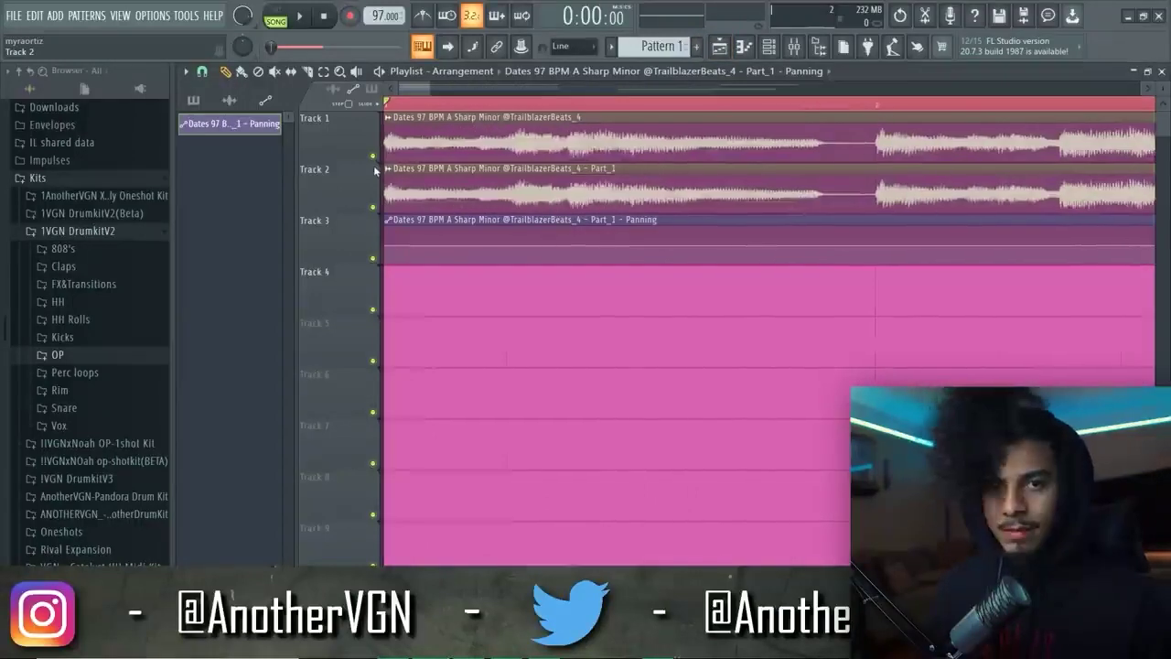
scroll(376, 181, "up", 3)
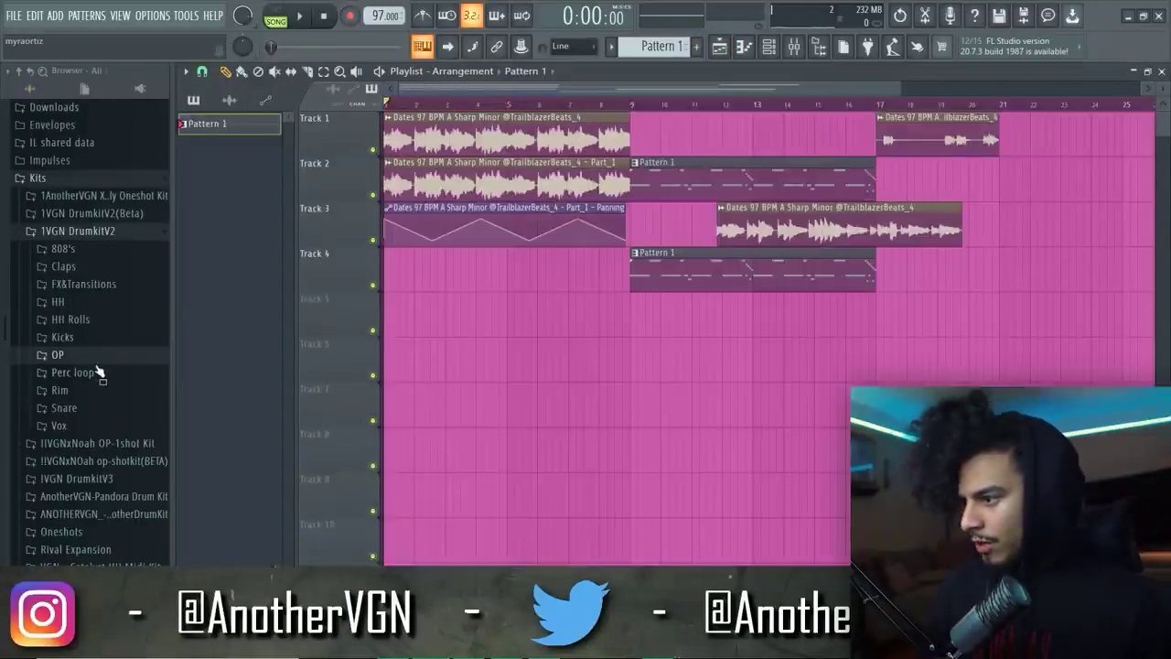
Place VGN - HiddenTemple Percloop from the kit's Perc loops on playlist track 5 at bar 5.
left_click(99, 373)
scroll(99, 373, "down", 3)
left_click(105, 327)
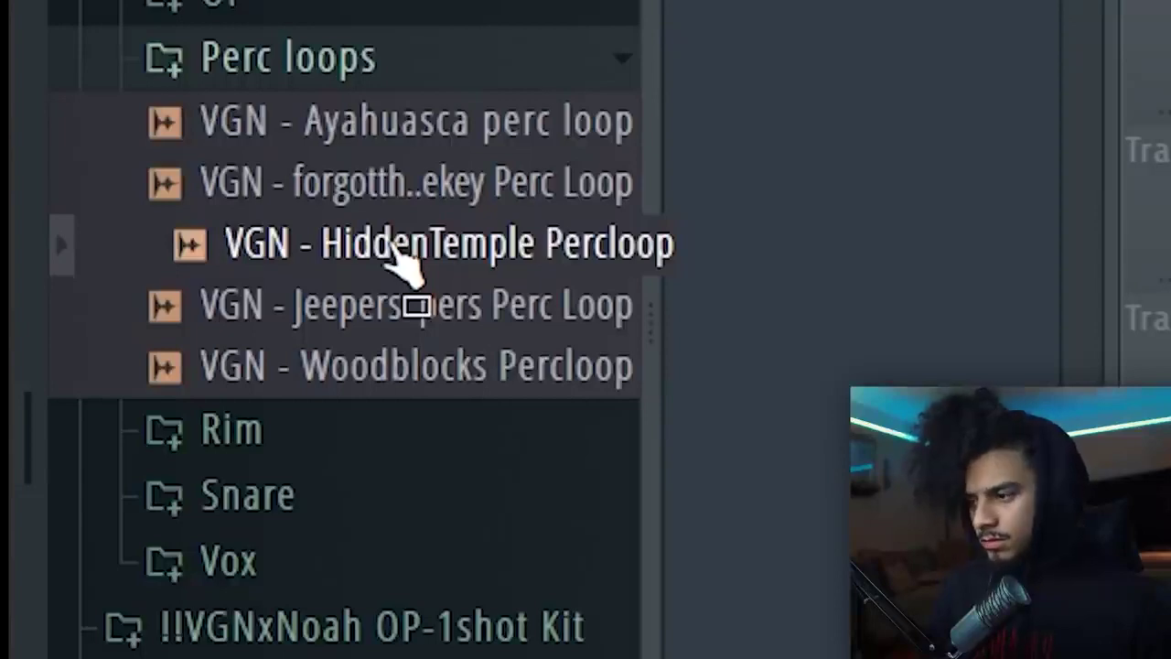
left_click_drag(403, 265, 558, 316)
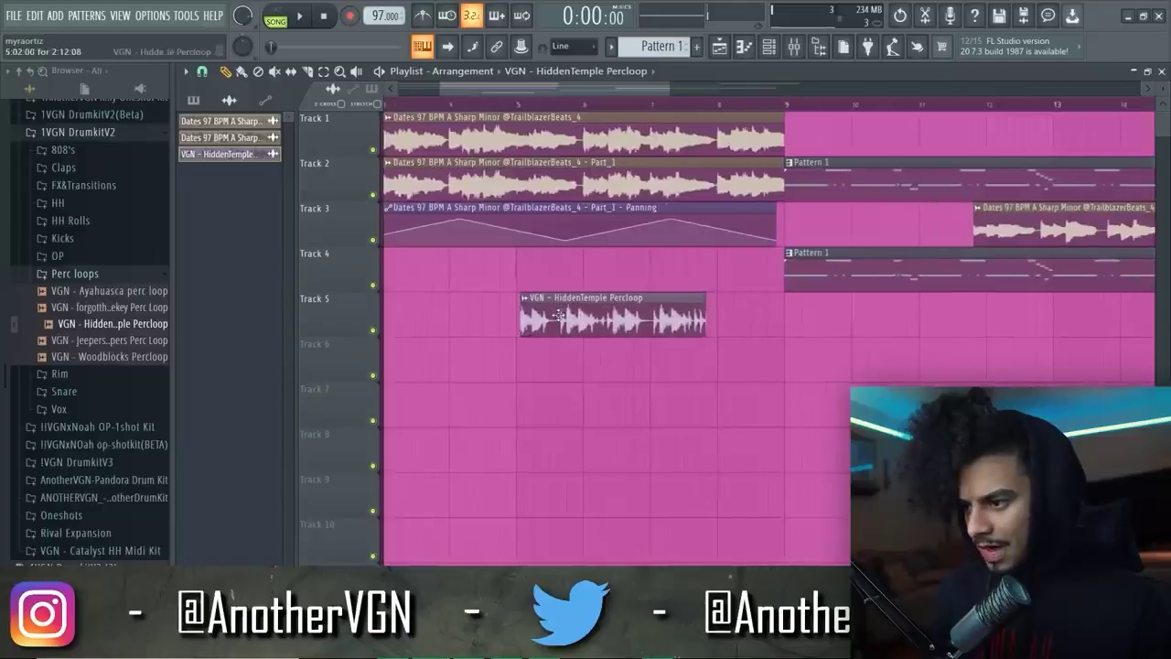
Time-stretch the HiddenTemple Percloop in Stretch mode to span bars 5 to 9 and play it with the melody.
double_click(601, 315)
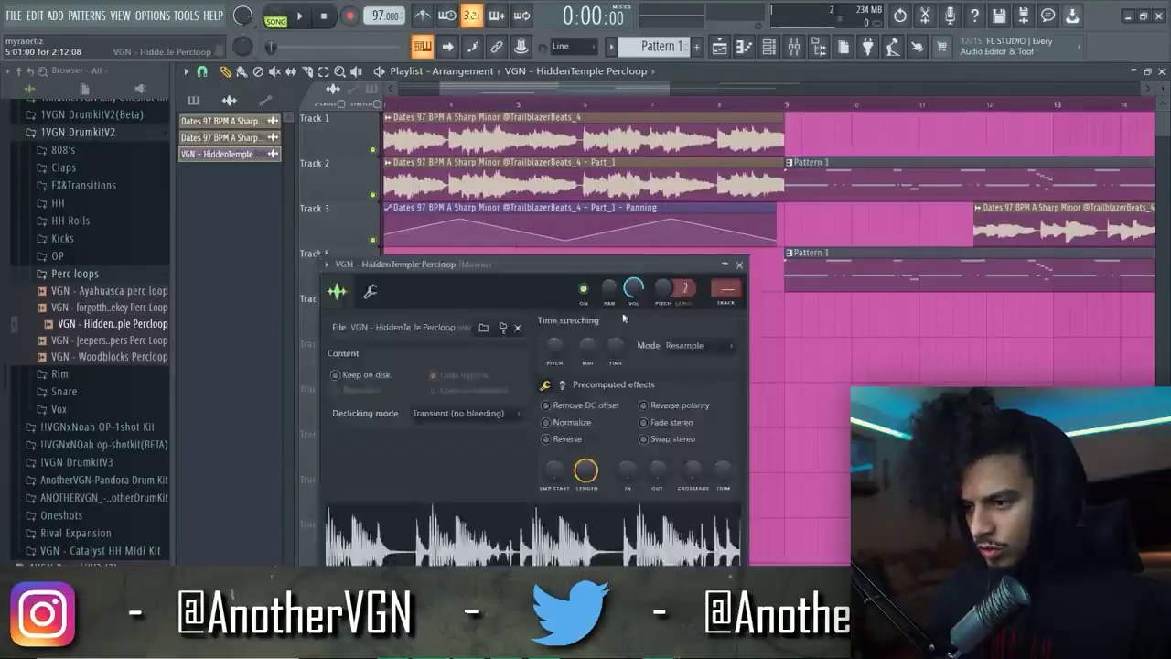
key("space")
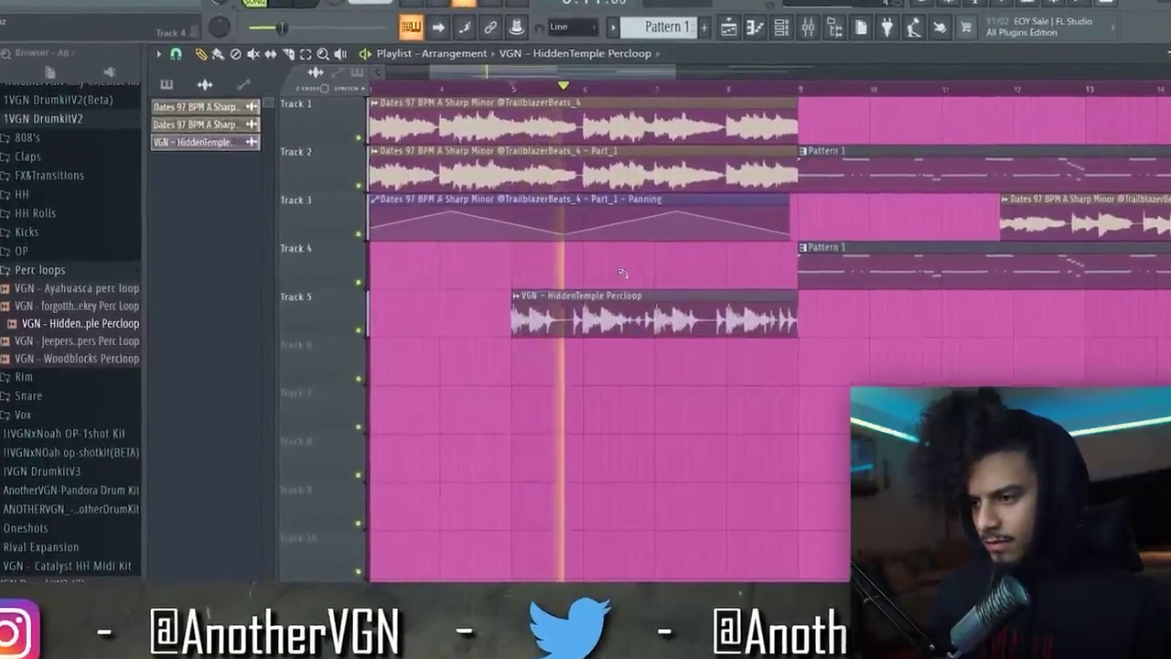
scroll(623, 275, "down", 4)
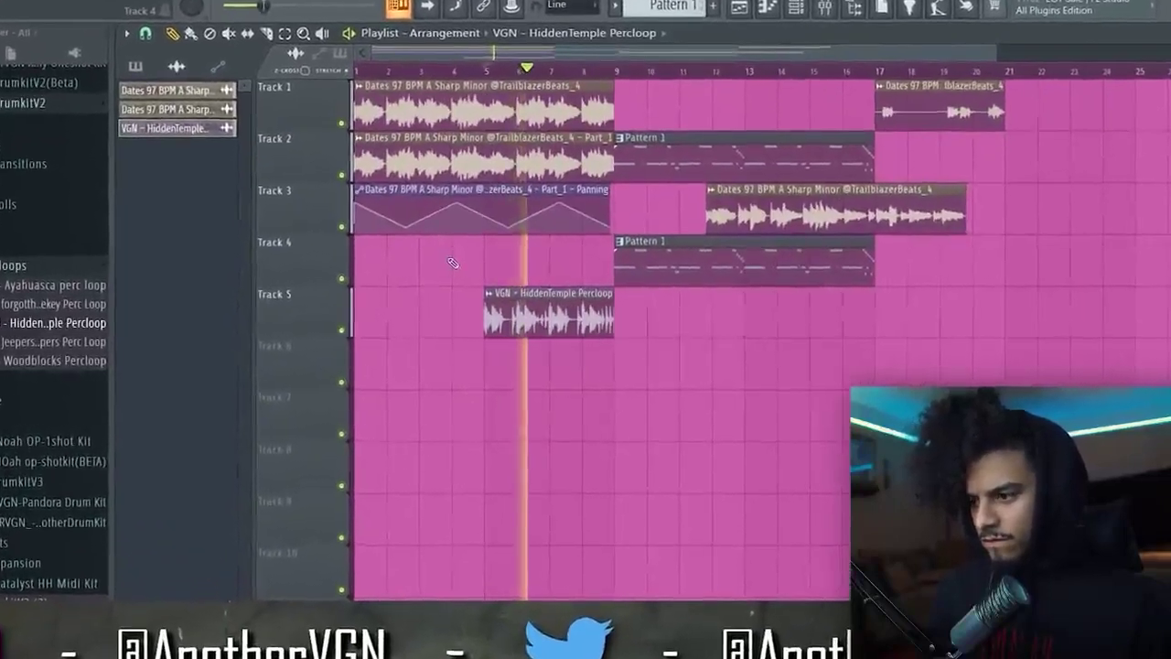
scroll(452, 263, "up", 3)
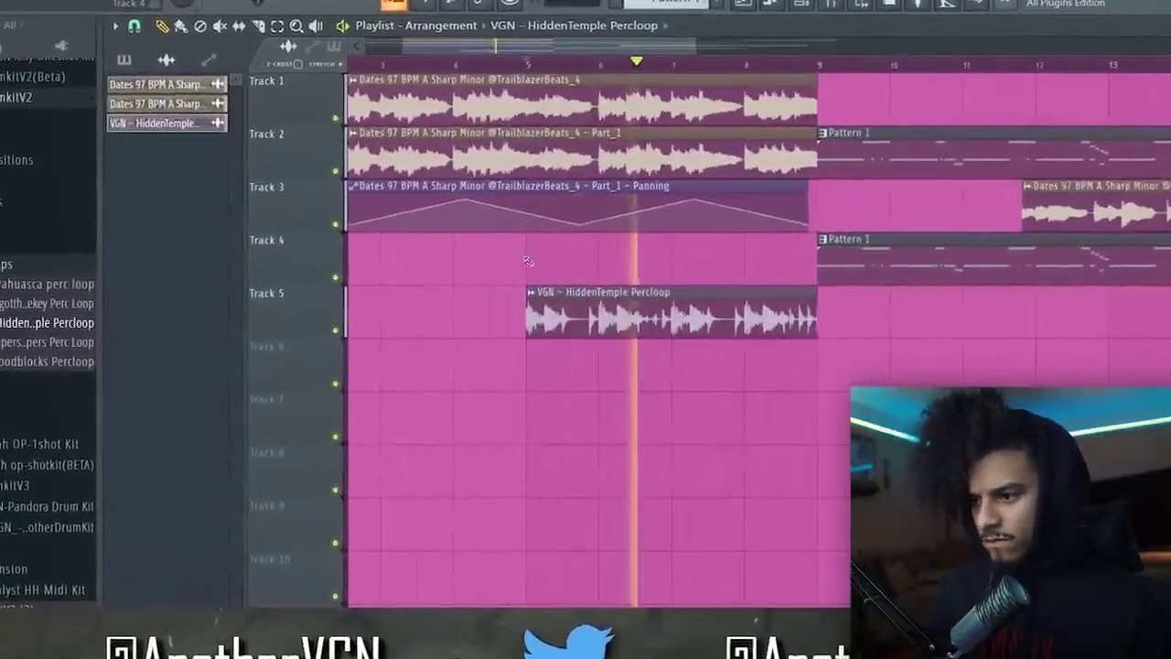
scroll(640, 269, "down", 2)
key("space")
Route the HiddenTemple Percloop to mixer track 9 and play it to check its level.
double_click(610, 320)
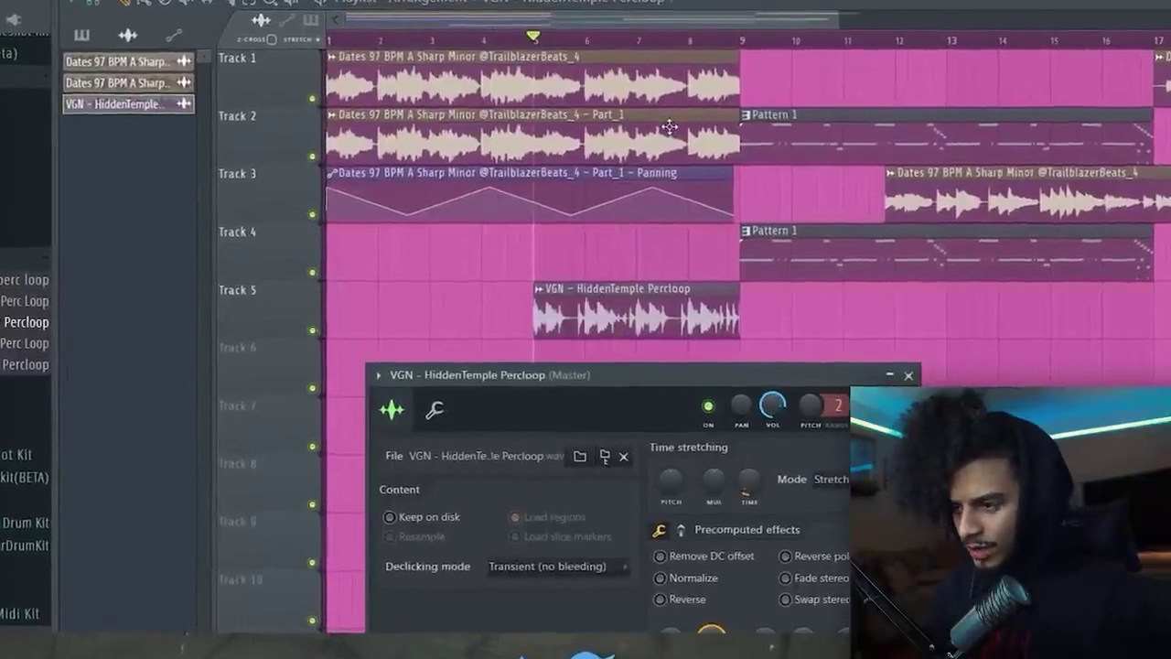
key("F9")
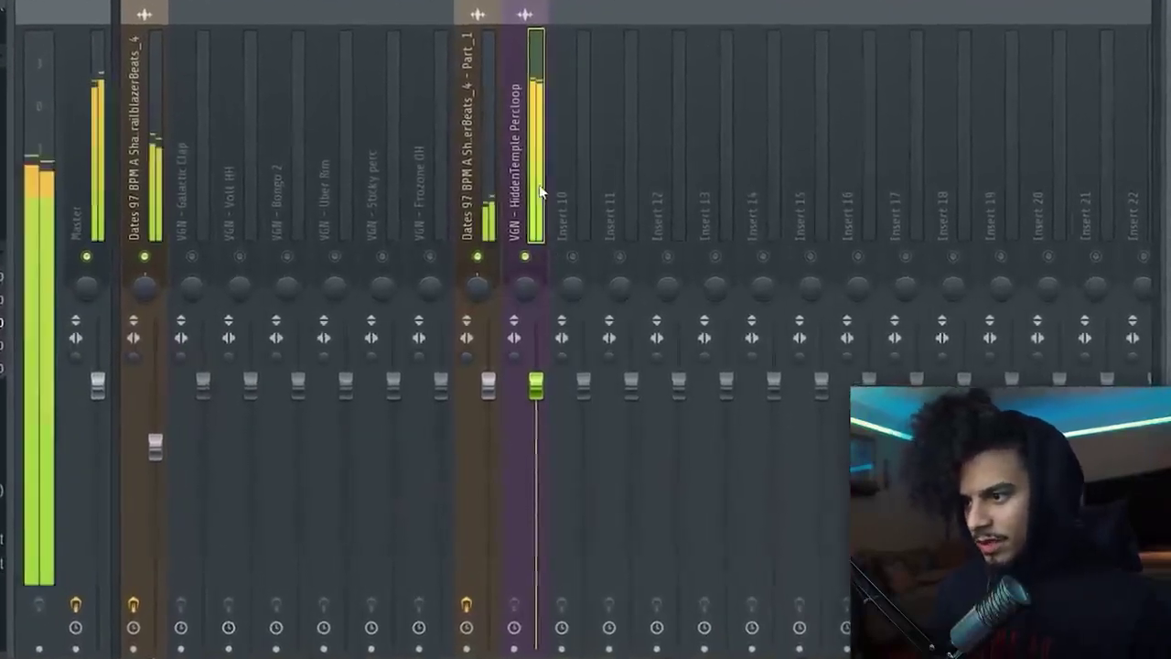
key("space")
Add Fruity Parametric EQ 2 to the HiddenTemple Percloop's mixer track and load the 150hz CUT preset.
left_click(1164, 40)
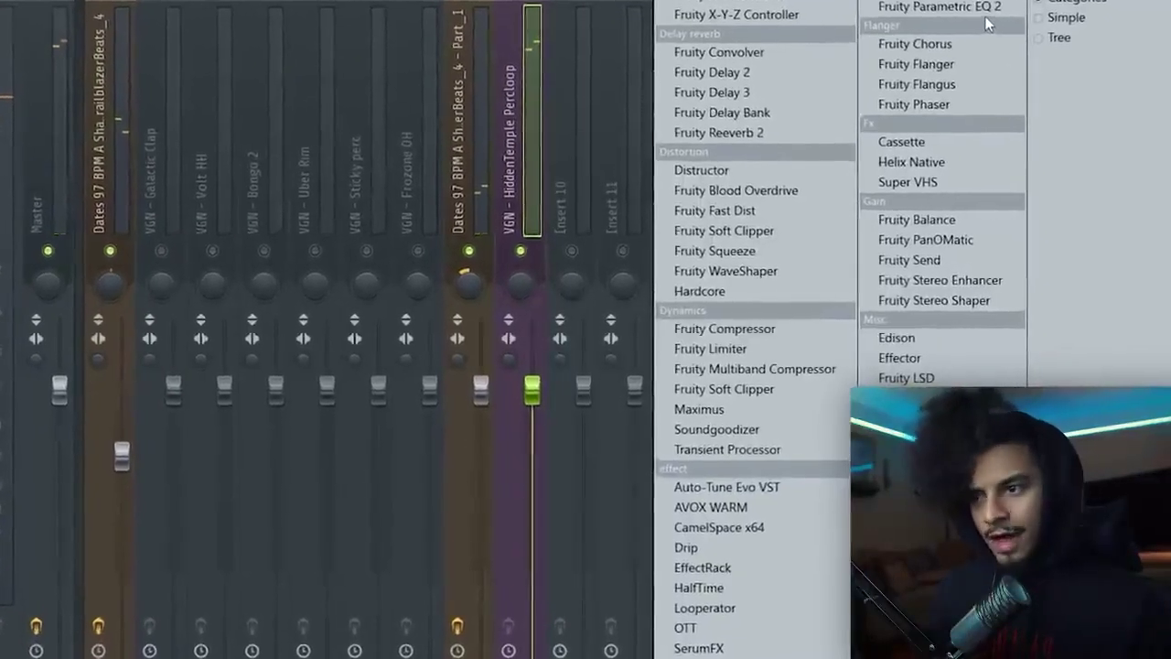
left_click(937, 11)
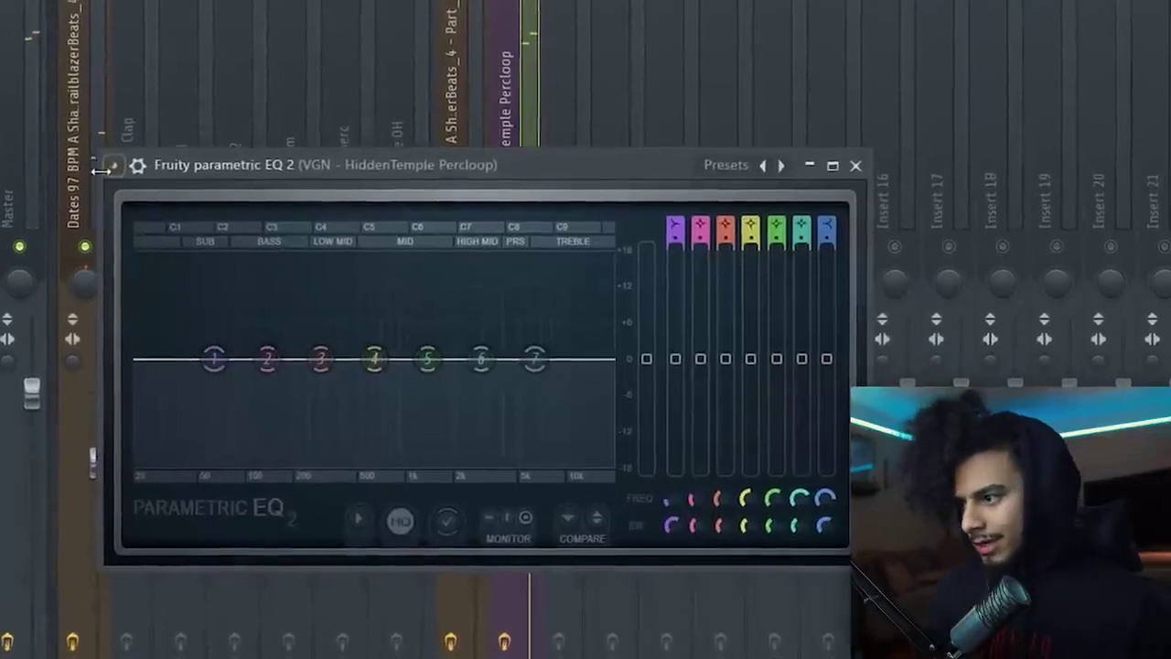
left_click(110, 166)
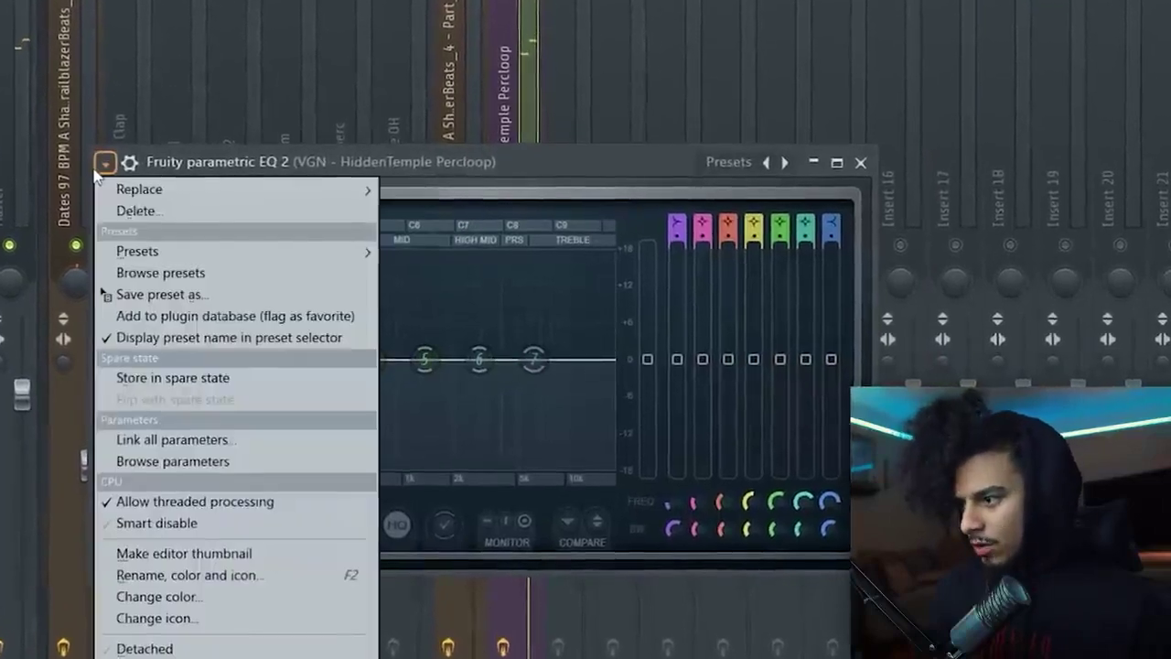
mouse_move(123, 251)
left_click(416, 249)
Raise the EQ's low cut and lower its high cut to leave only a mid band of about 400 to 800 Hz.
left_click_drag(265, 366, 293, 361)
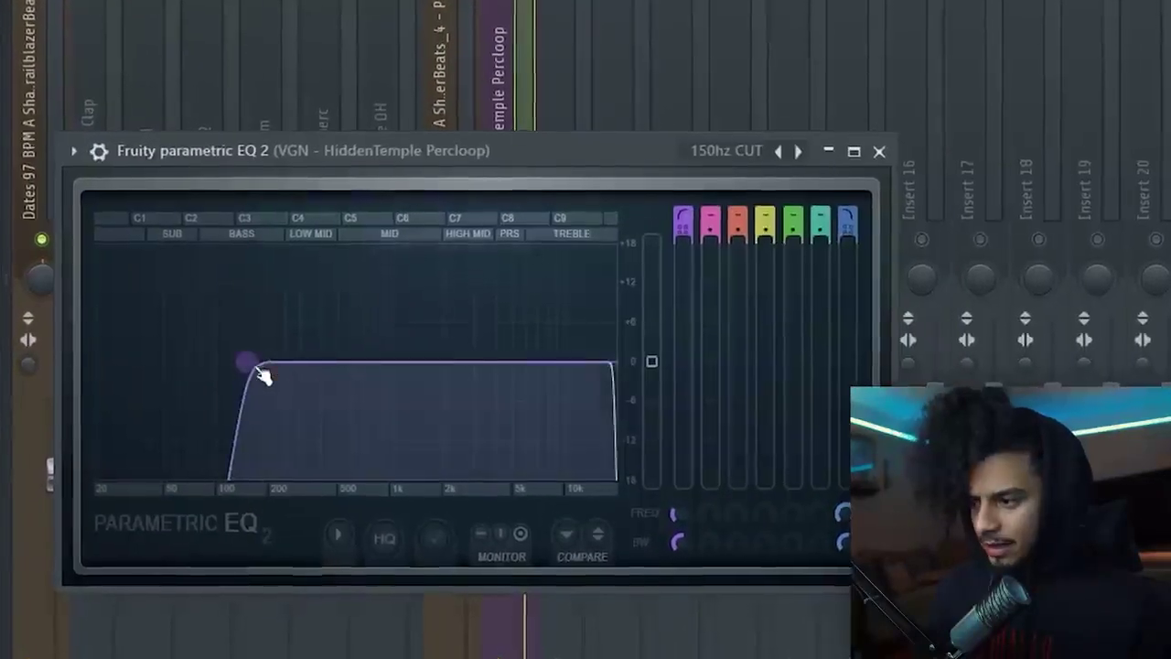
left_click_drag(610, 359, 419, 379)
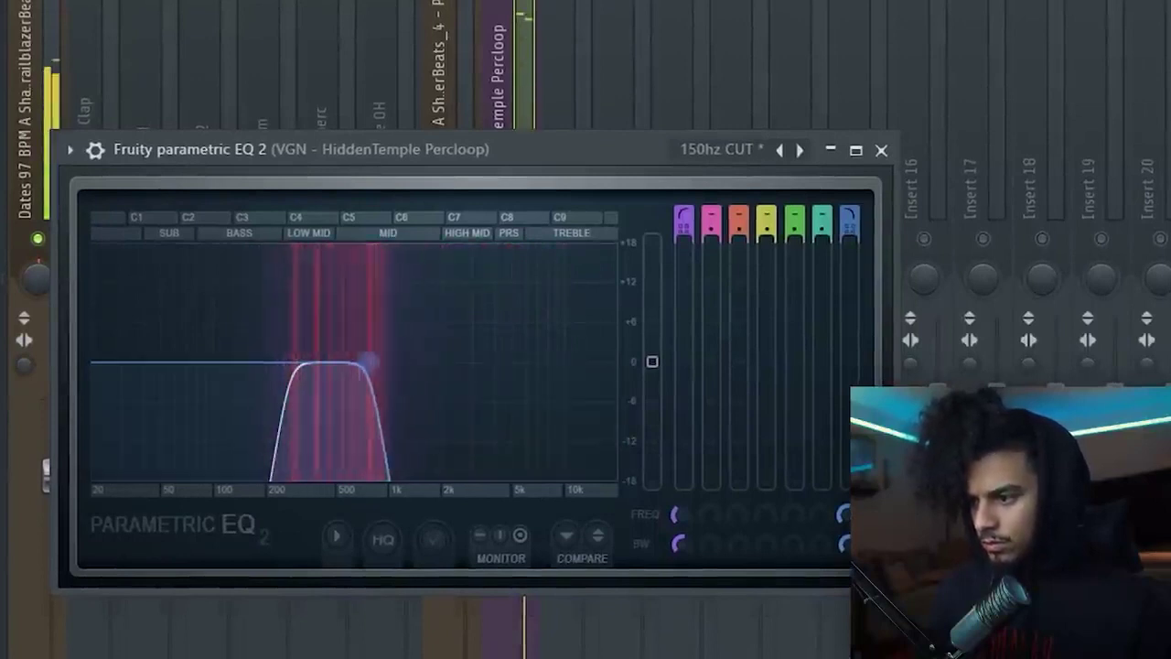
mouse_move(367, 371)
left_mouse_down()
mouse_move(290, 364)
mouse_move(378, 371)
left_mouse_up()
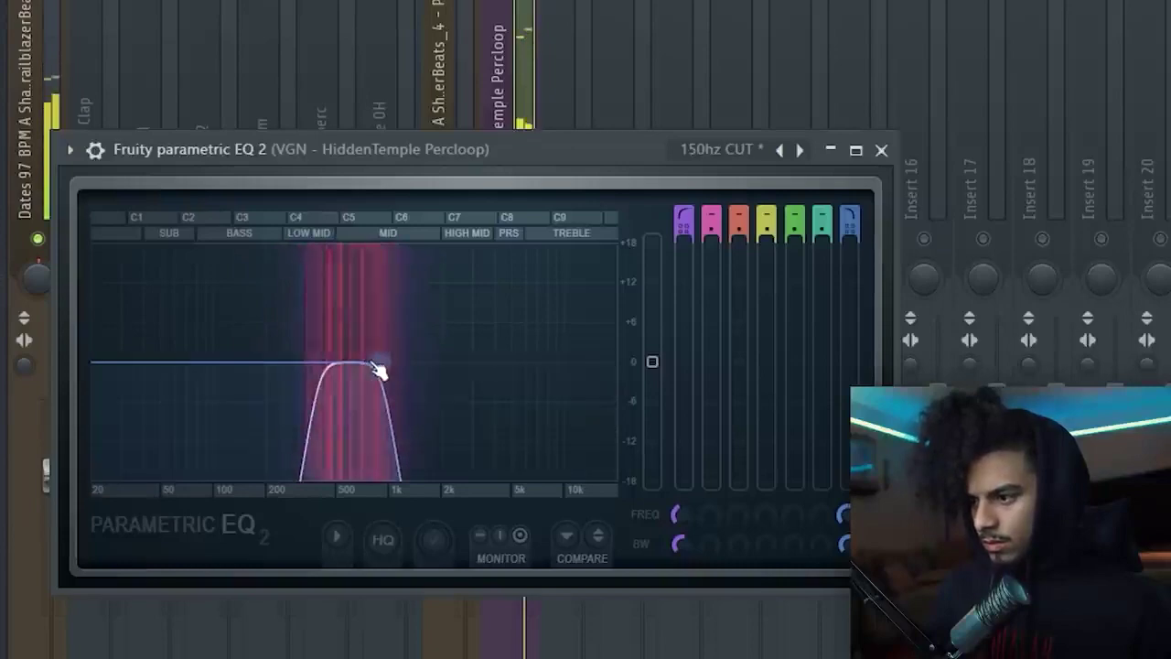
Copy both melody clips to tracks 5 and 6 at bar 9 and remove the Part_1 clip from track 2's intro.
left_click(522, 47)
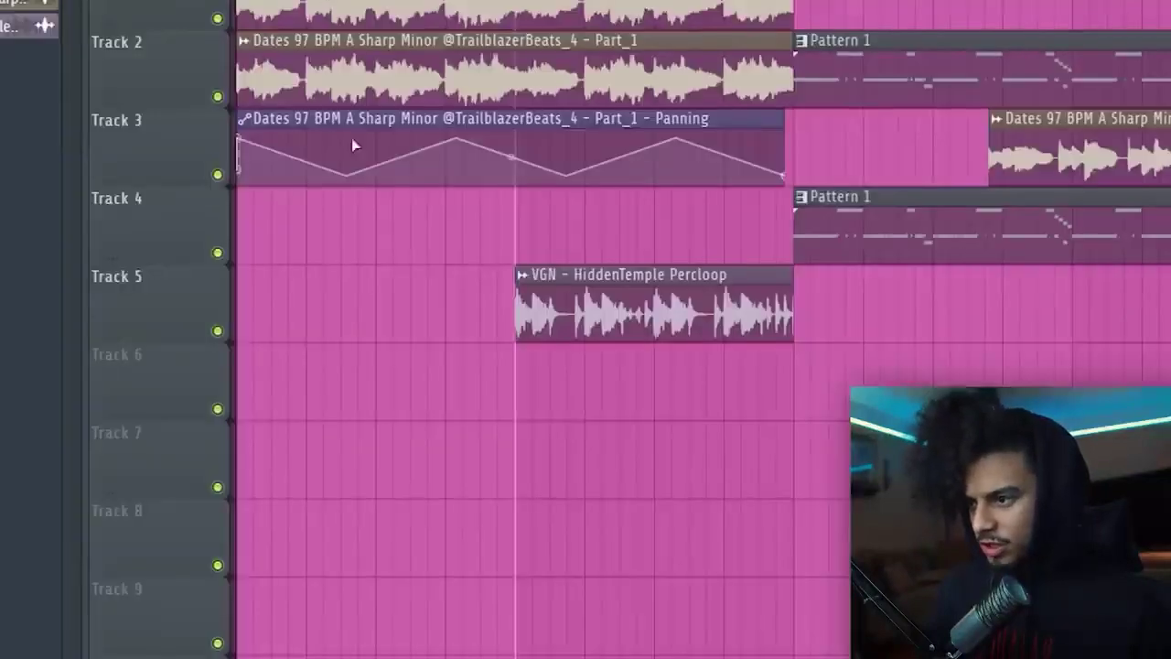
scroll(443, 182, "down", 2)
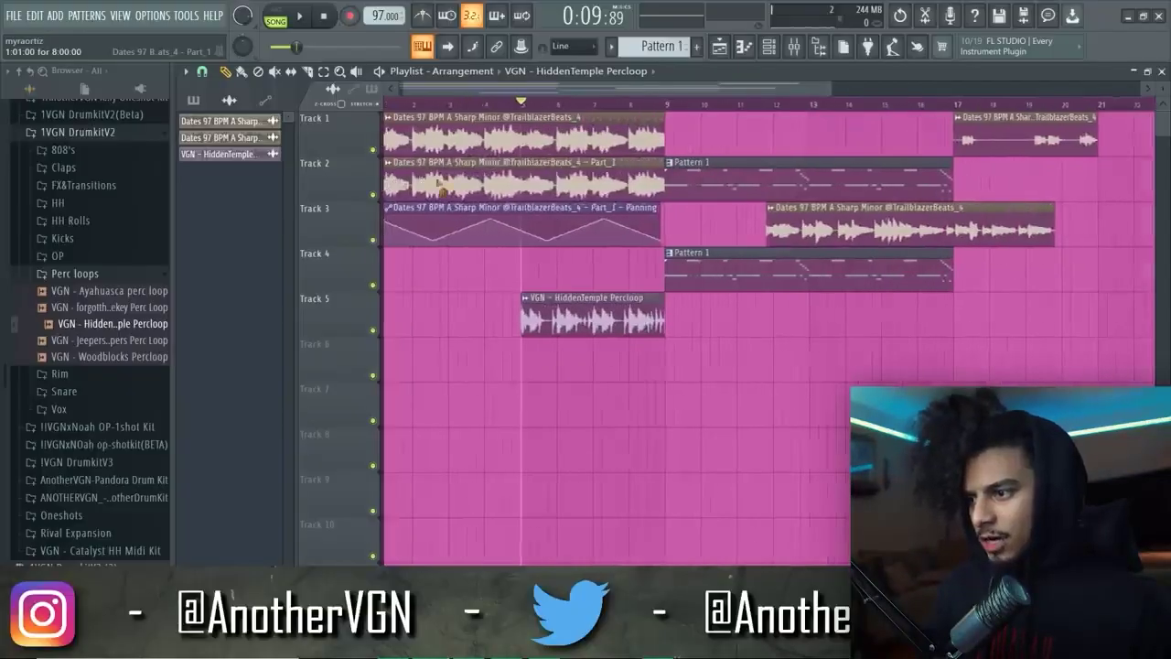
key("ctrl+z")
left_click_drag(572, 174, 574, 133)
left_click_drag(574, 134, 787, 300)
scroll(638, 331, "up", 3)
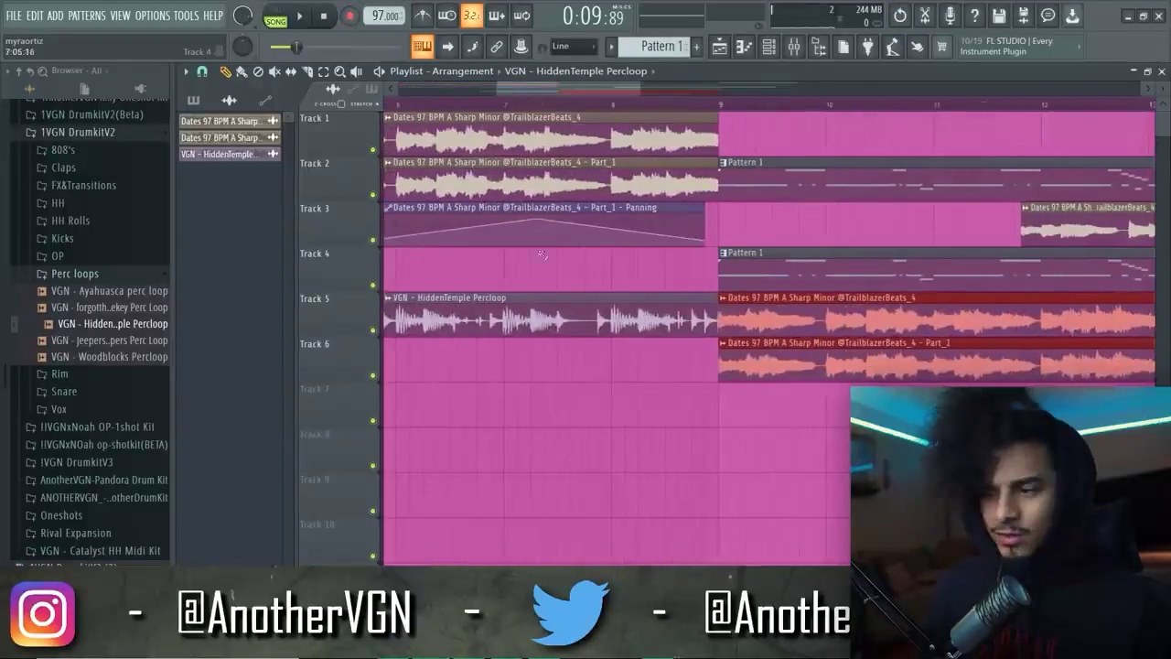
scroll(455, 82, "down", 3)
scroll(455, 108, "up", 2)
Place the VGN - Saturn Riser sample from the FX&Transitions folder on track 7 so it ends at bar 9.
left_click(81, 273)
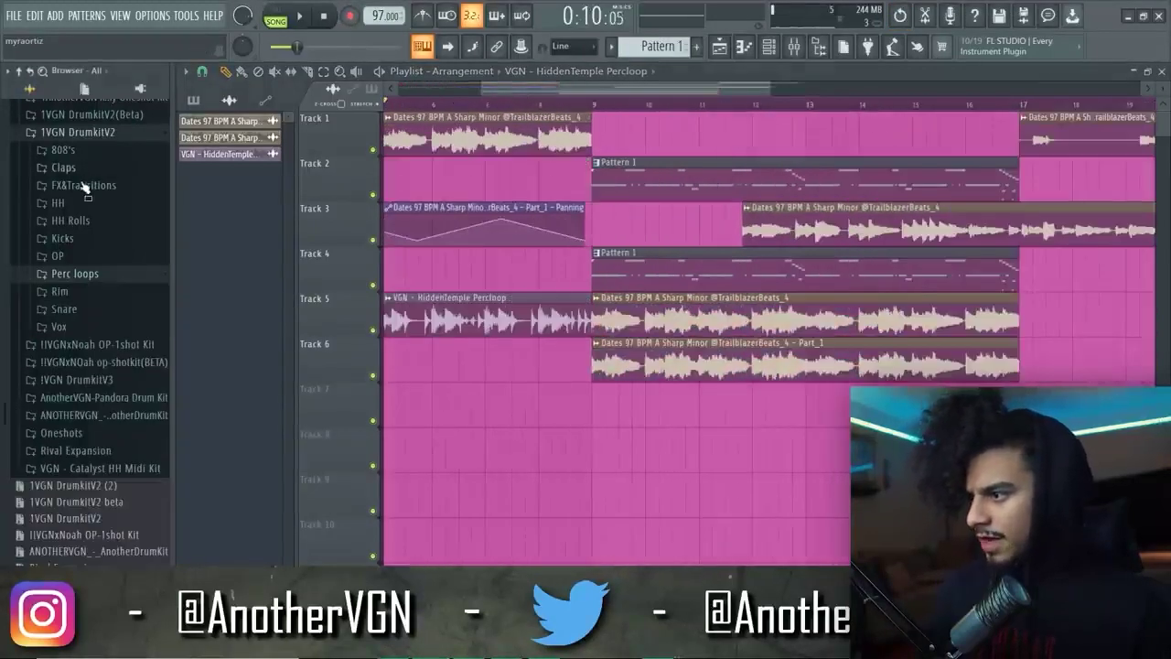
left_click(85, 185)
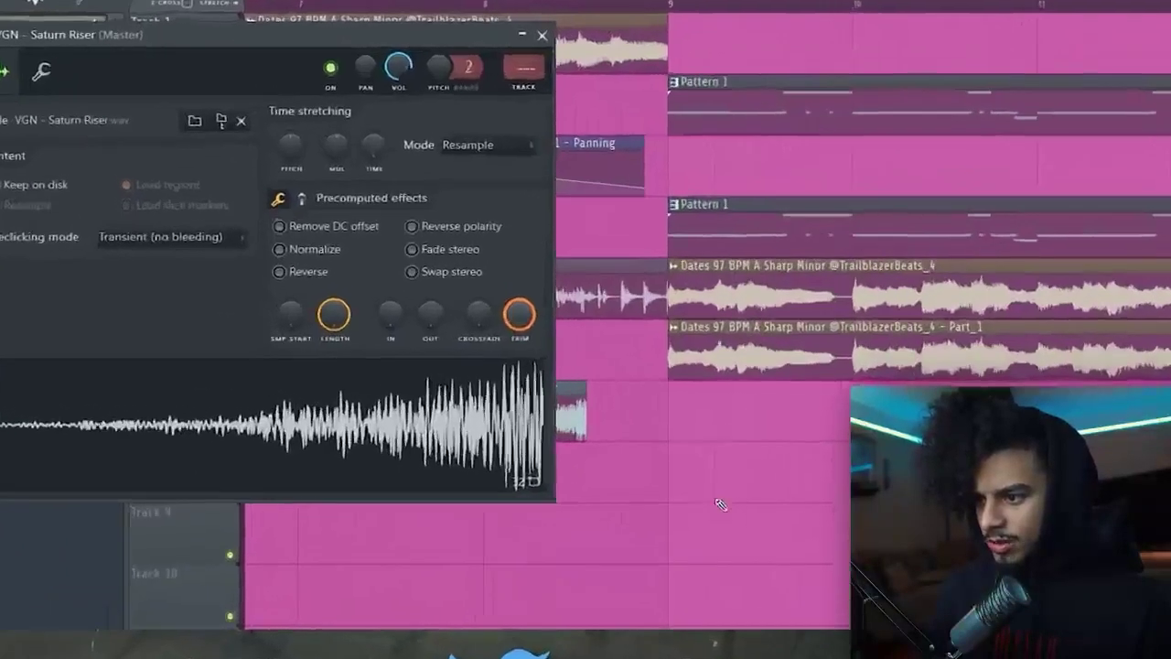
left_click_drag(619, 419, 676, 425)
left_click_drag(680, 477, 684, 475)
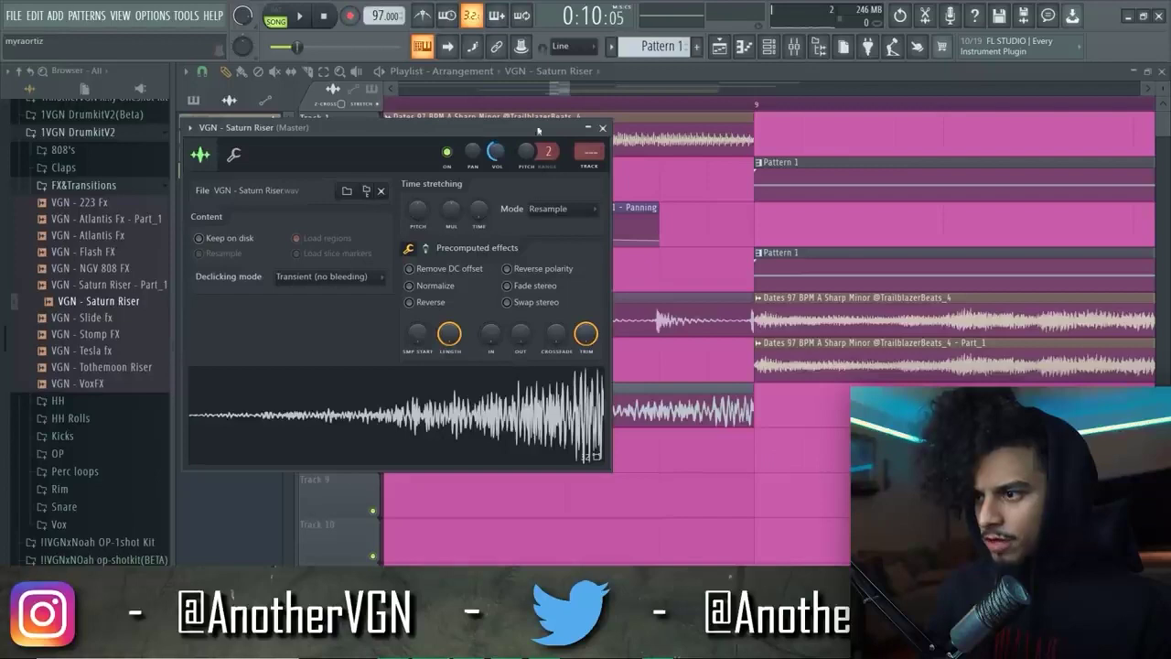
Play the transition into bar 9 to check how the riser leads into the drums.
left_click(514, 109)
key("space")
scroll(514, 110, "down", 6)
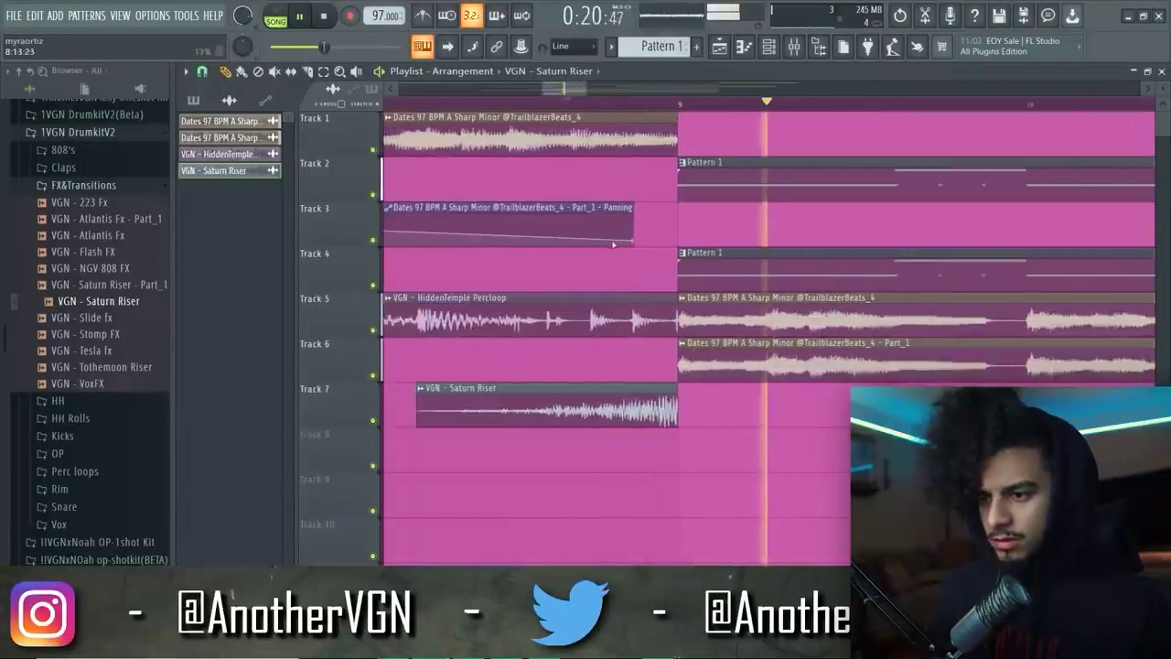
key("space")
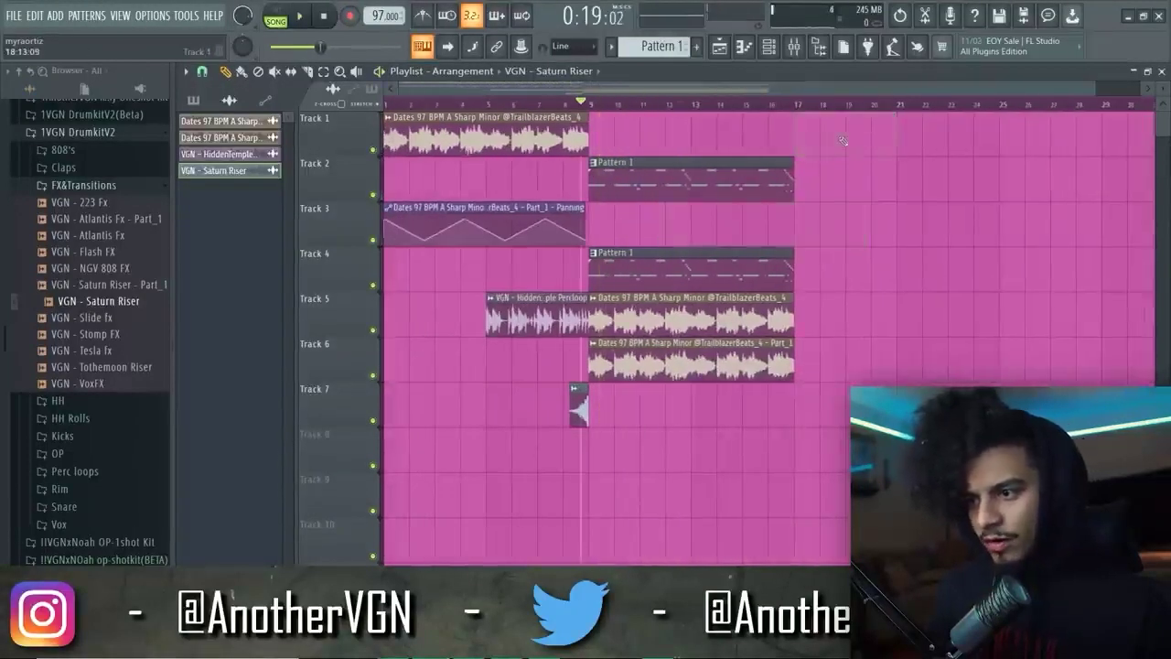
Open the VGN - Fission 808 piano roll in Pattern 1 and enter a half-bar A#5 note at bar 1.
double_click(645, 172)
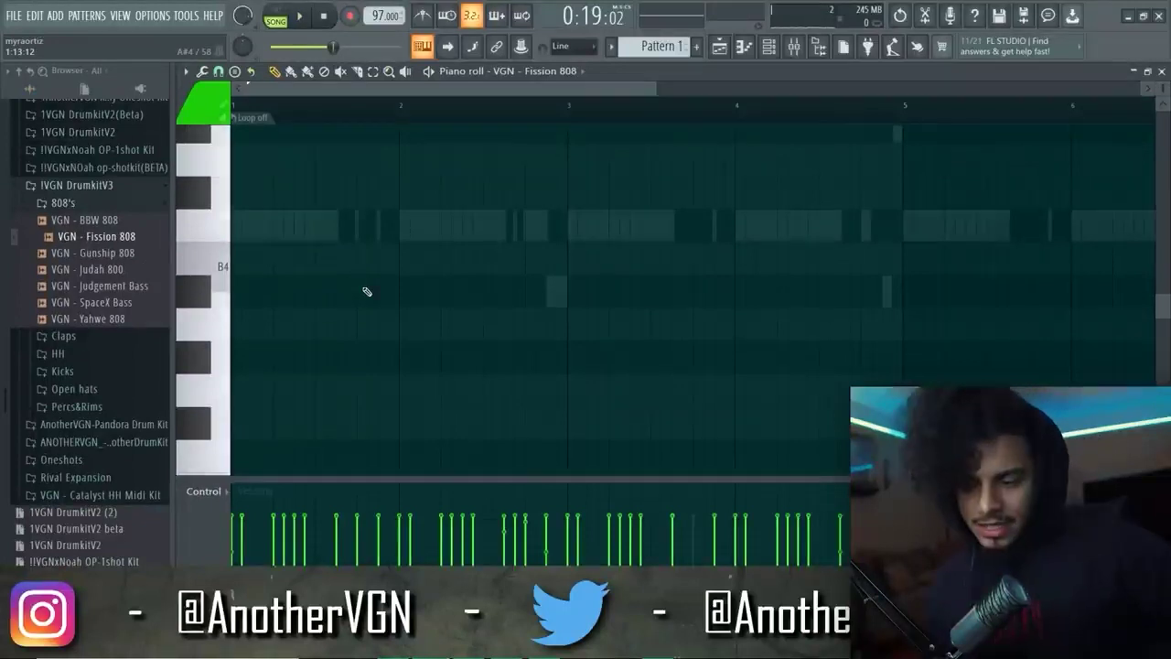
scroll(294, 252, "up", 5)
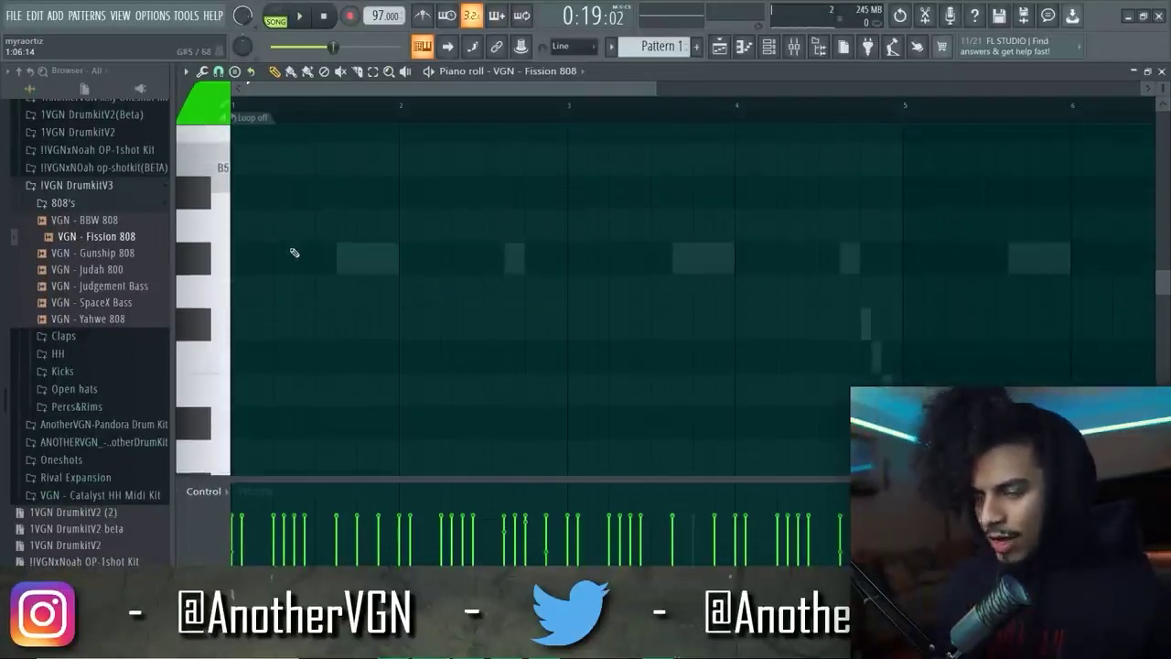
scroll(294, 253, "down", 3)
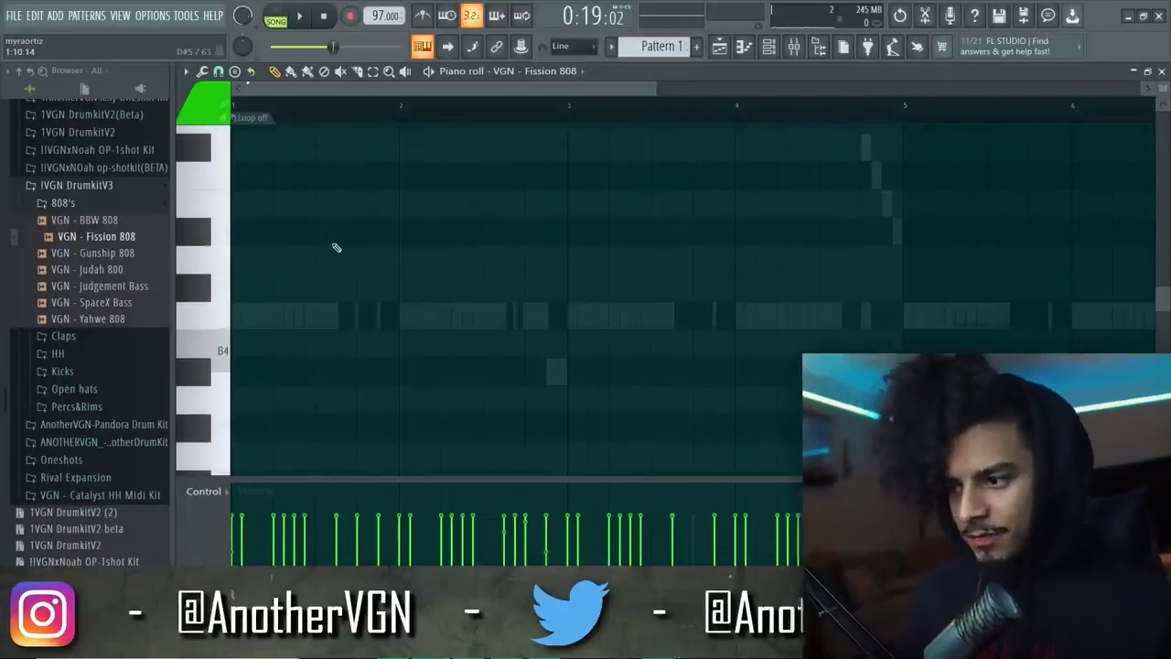
scroll(335, 248, "down", 2)
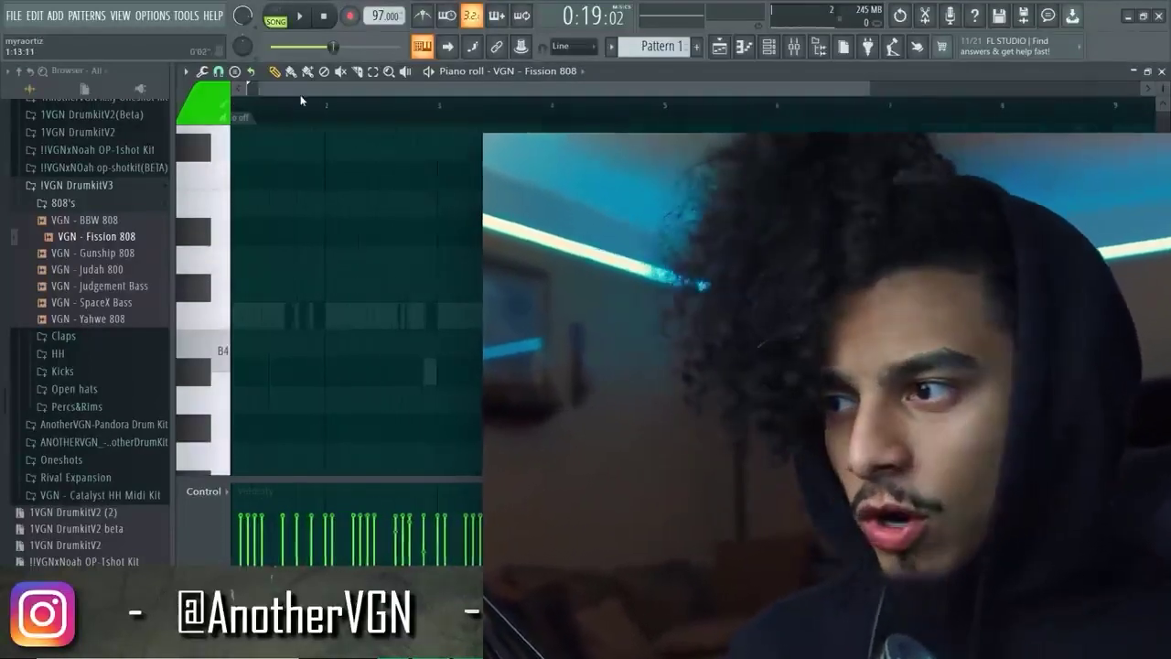
scroll(361, 289, "up", 2)
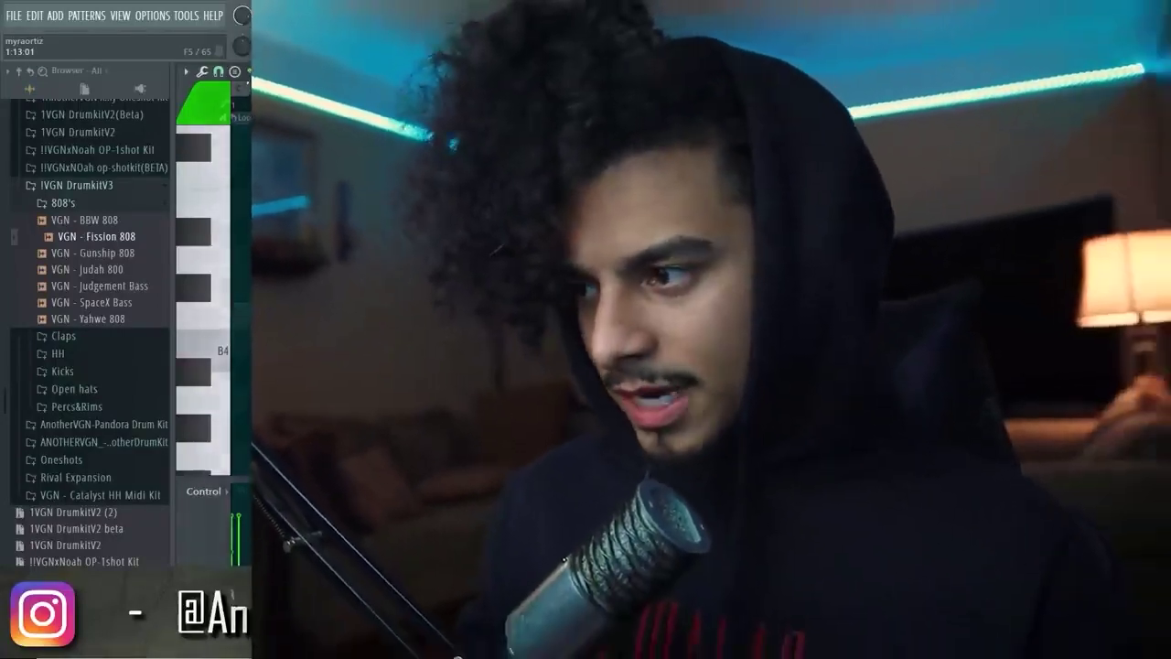
scroll(226, 188, "down", 2)
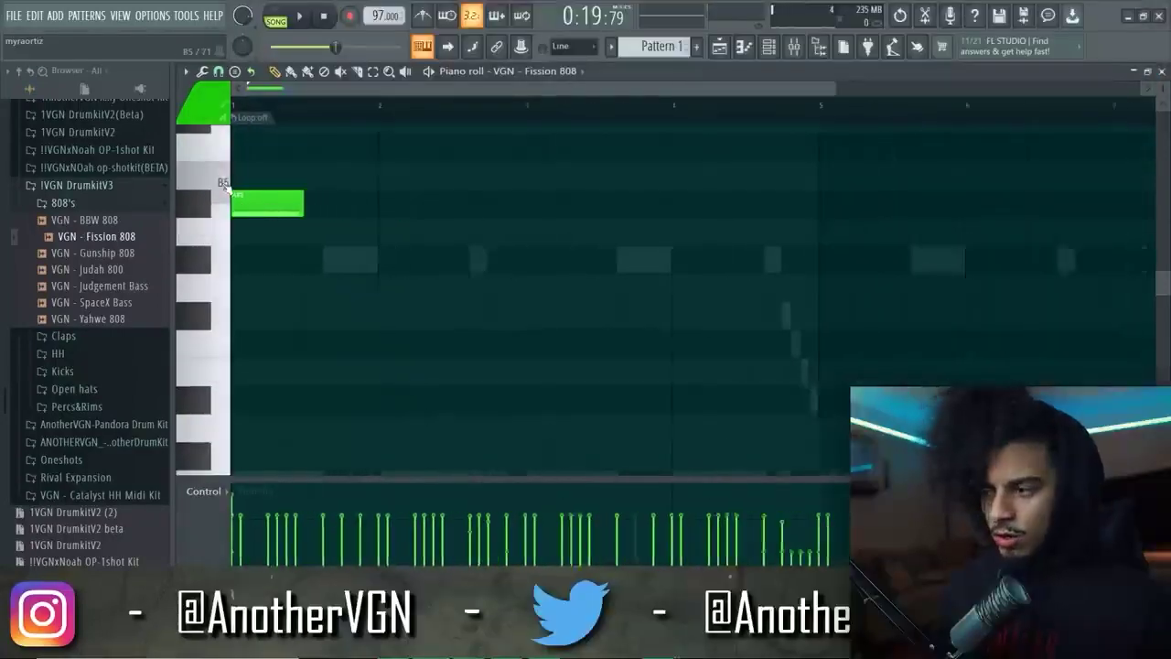
scroll(228, 188, "down", 3)
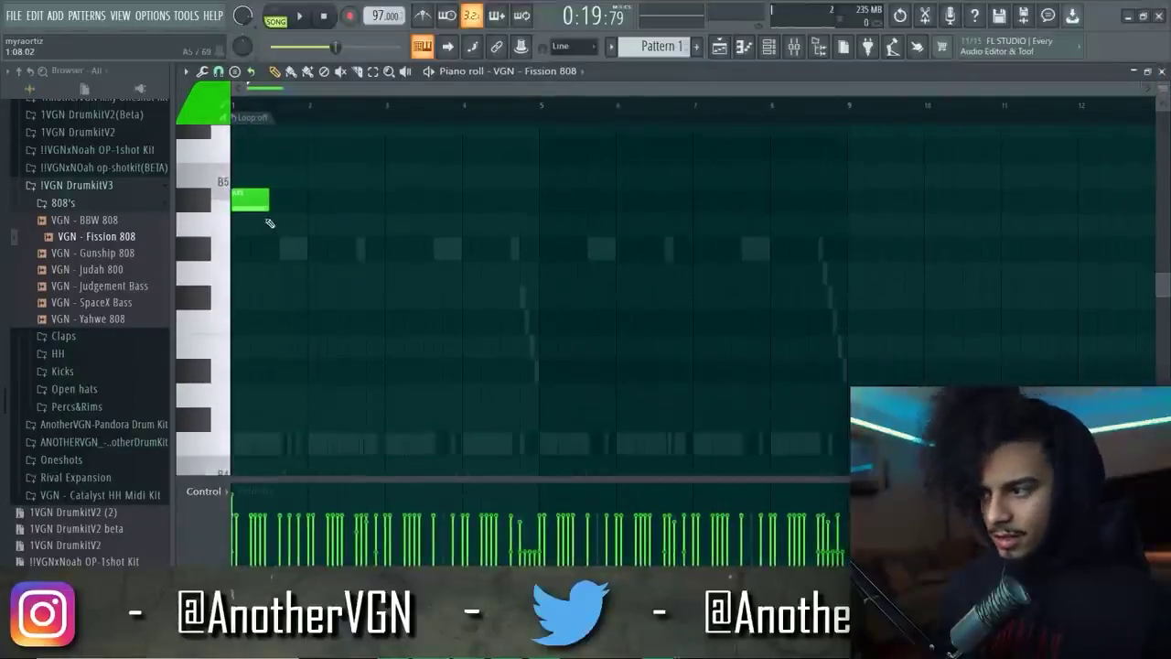
scroll(275, 227, "up", 2)
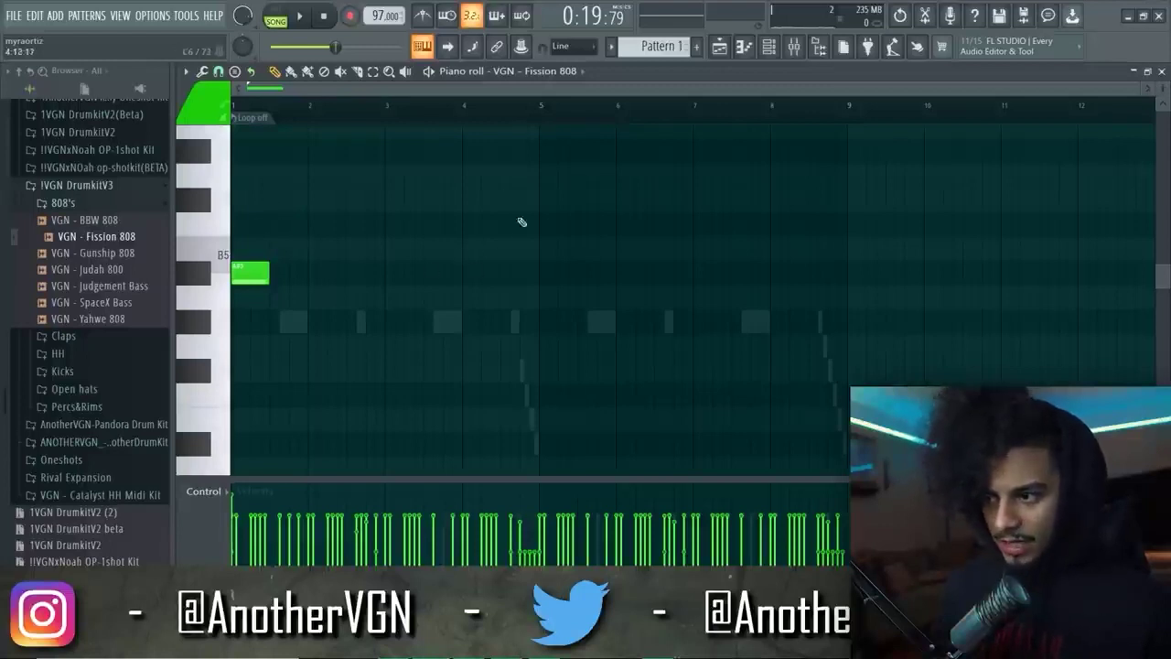
scroll(449, 229, "up", 1)
key("Page_Up")
key("Page_Up")
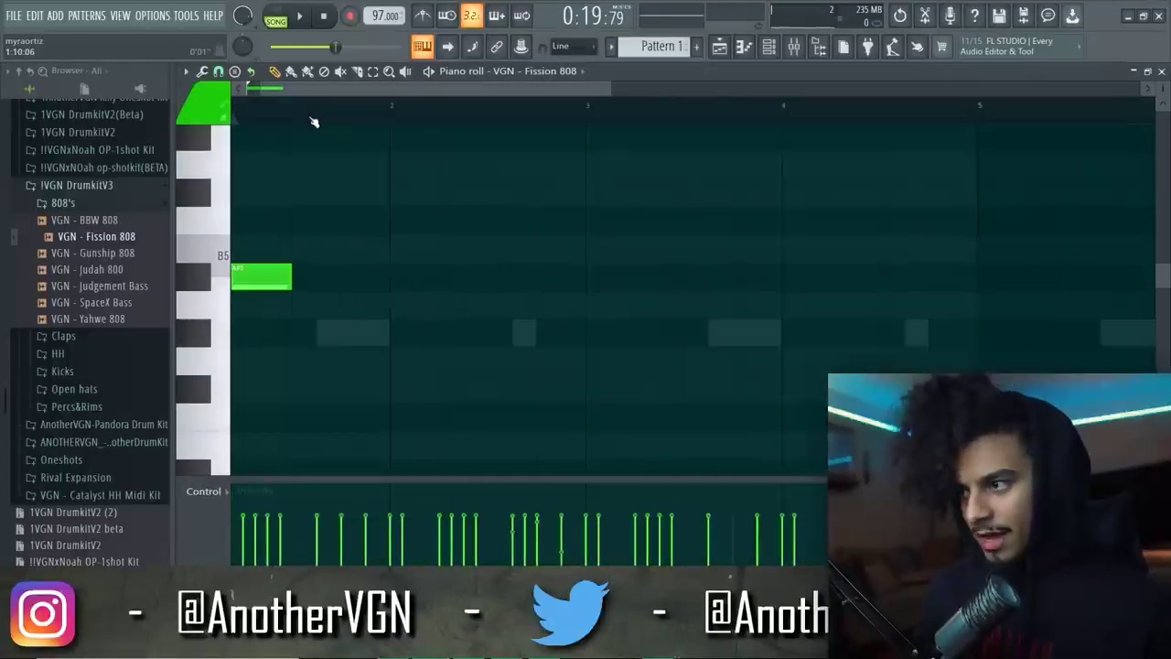
scroll(345, 183, "down", 3)
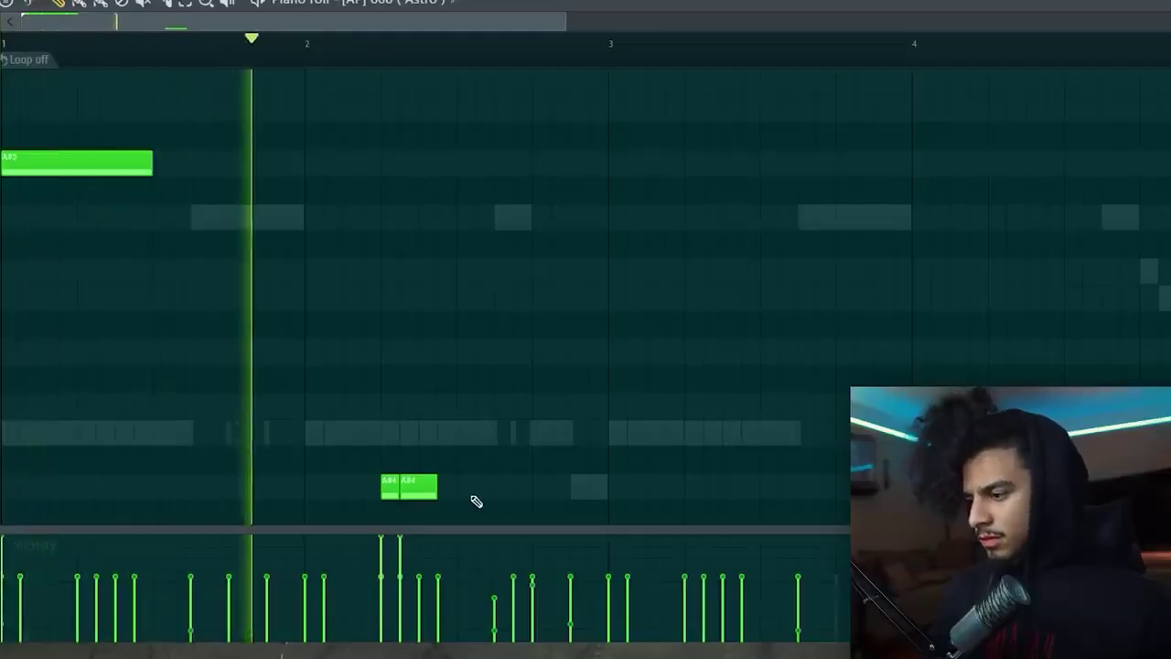
Shift the two A#4 notes of the [AP] 808 (Astro) two steps later in bar 2, to start at 2:07.
left_click_drag(473, 500, 356, 439)
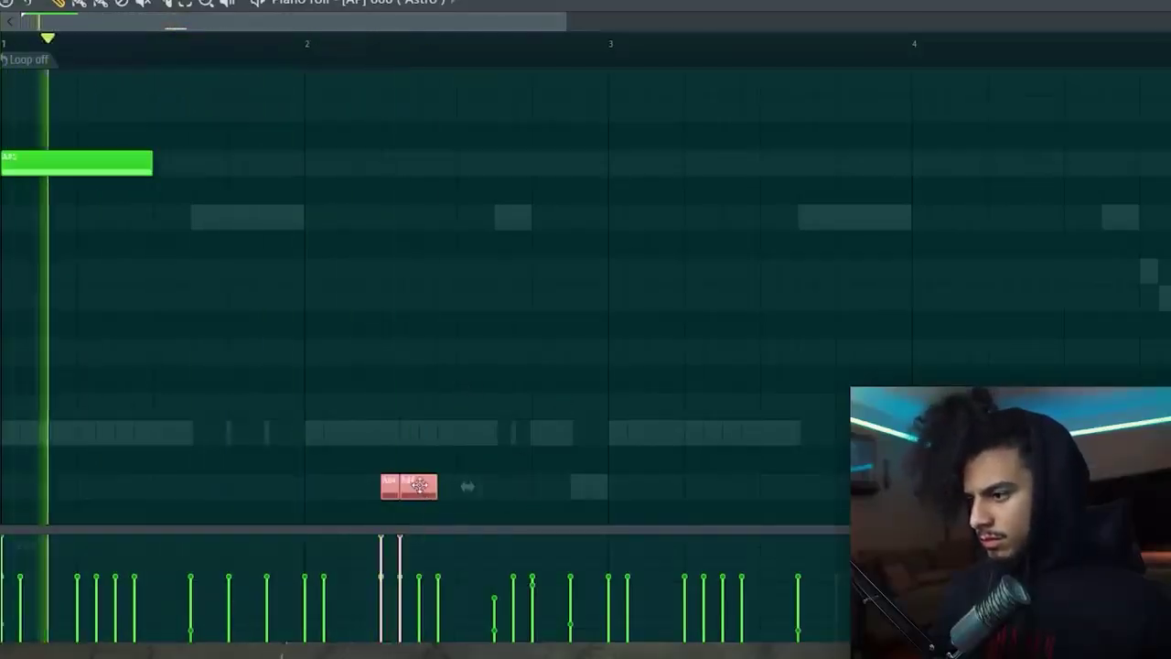
left_click_drag(417, 487, 454, 487)
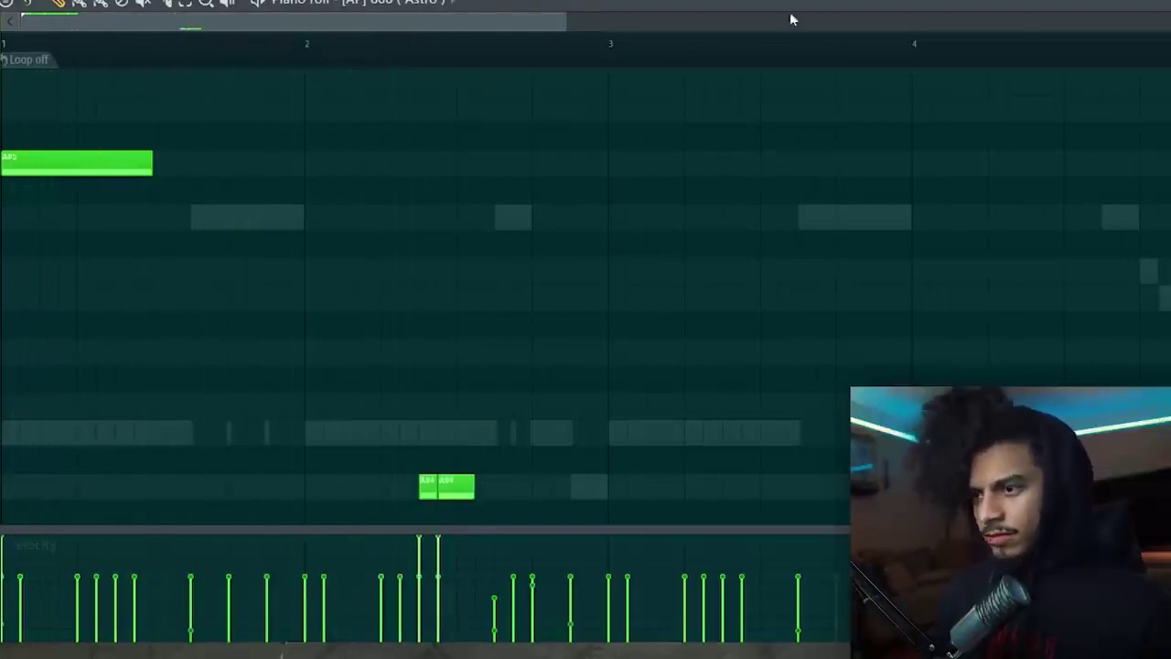
key("F6")
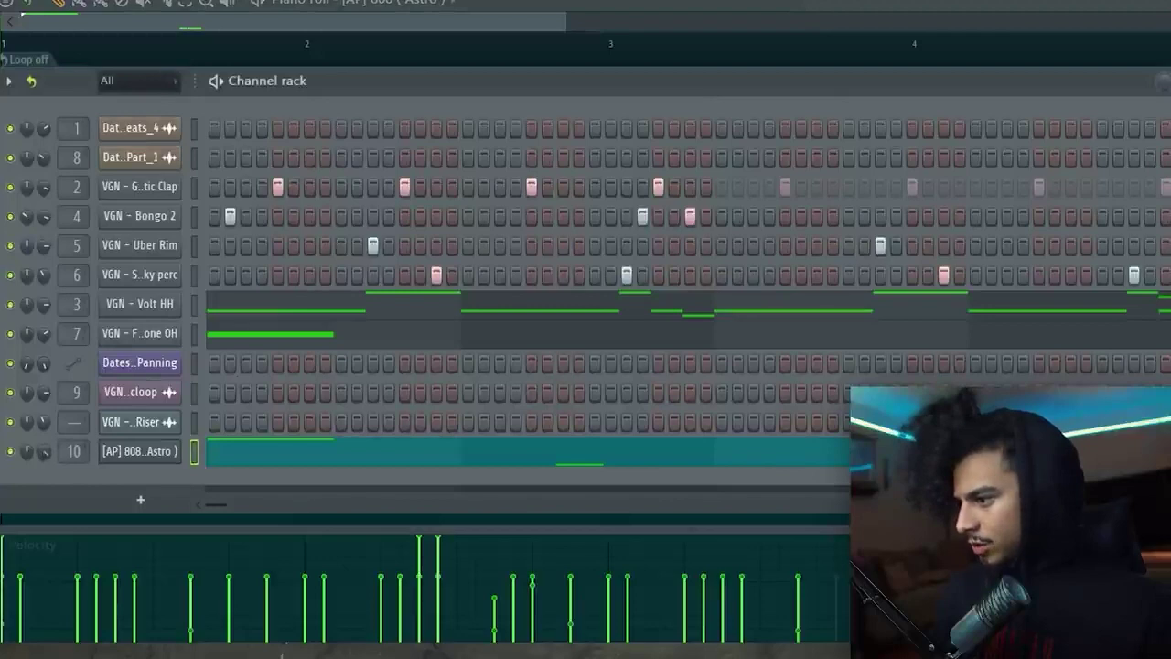
key("F6")
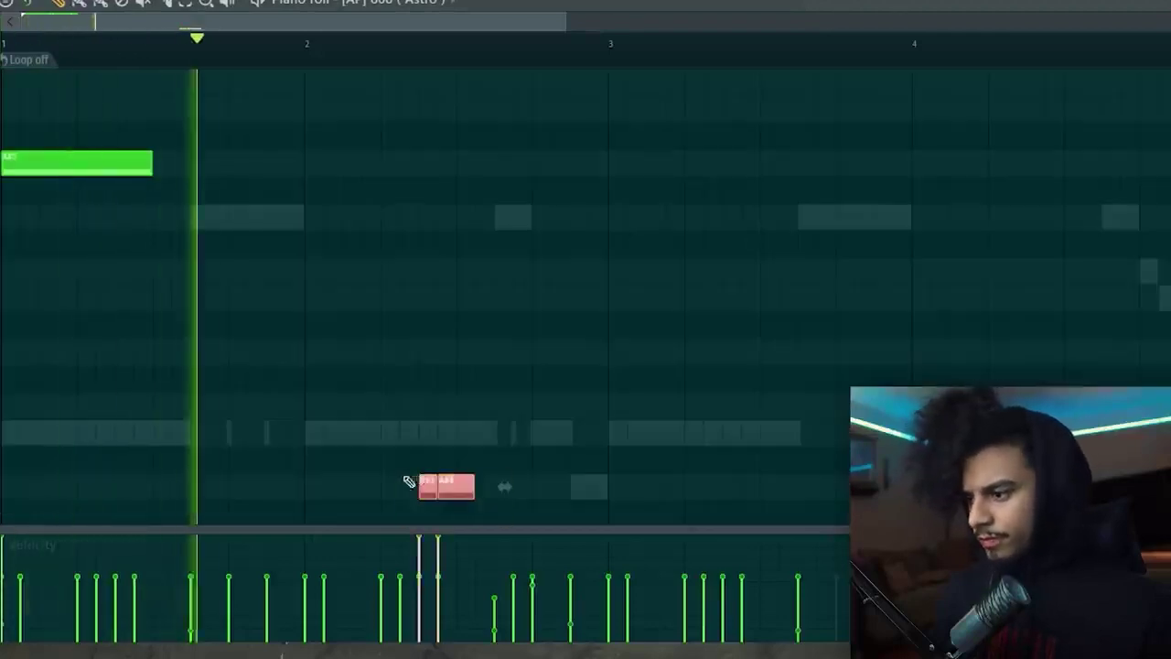
Add a one-step C#5 note at 2:11 and a two-step C#5 note at 2:14 to the 808 line.
left_click_drag(447, 482, 521, 390)
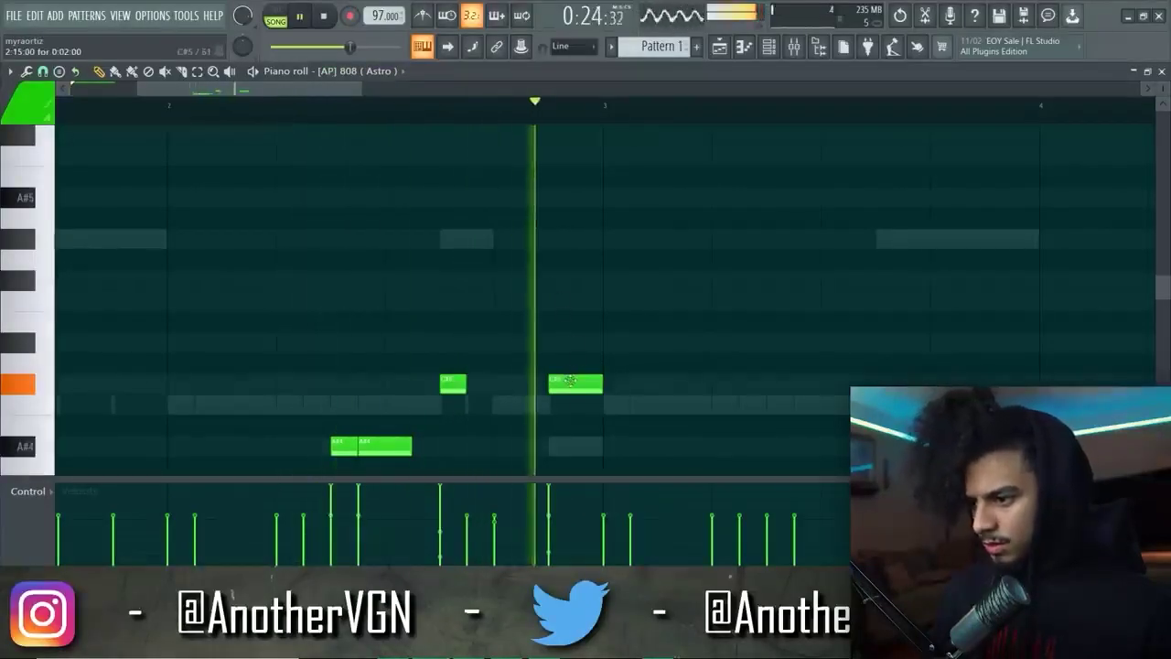
right_click(569, 388)
scroll(471, 323, "down", 3)
scroll(523, 350, "up", 1)
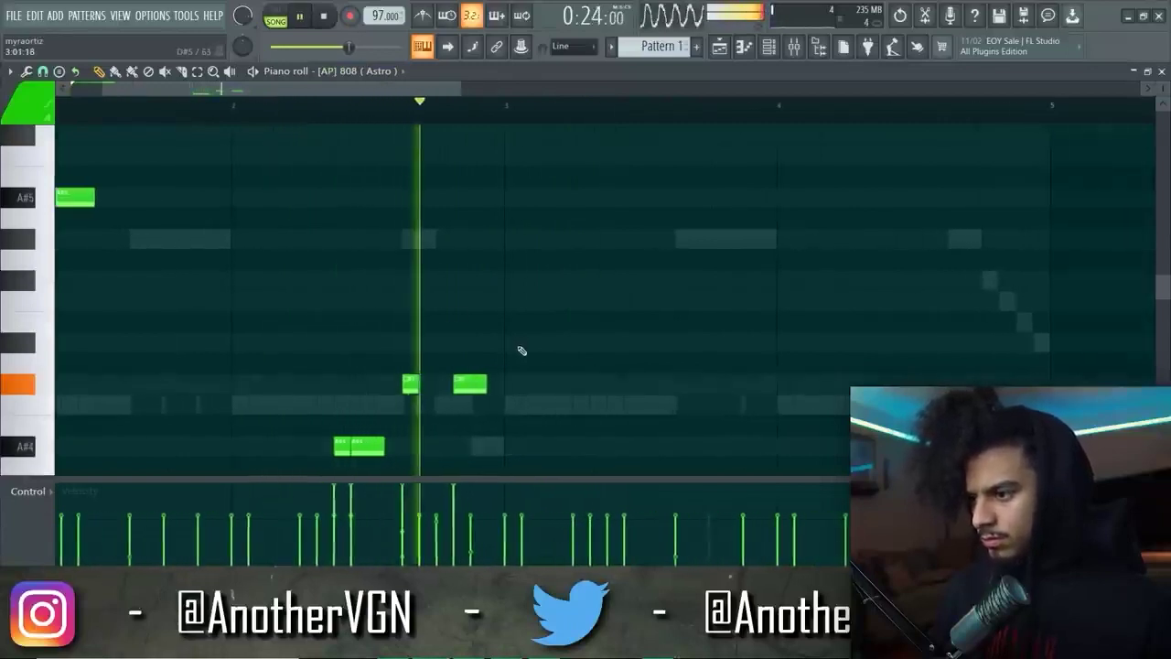
Add two-step F#5 notes at the start of bars 3 and 4 and a G#5 note at 4:11.
key("space")
left_click_drag(512, 280, 499, 267)
scroll(421, 249, "down", 1)
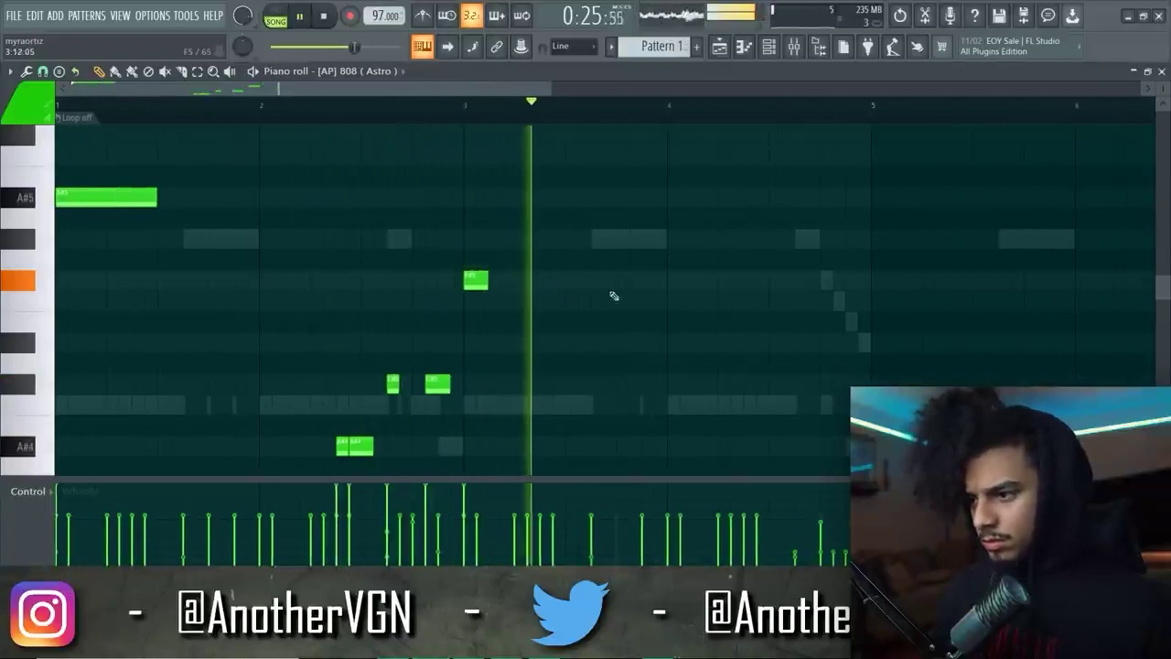
scroll(674, 275, "up", 1)
left_click(668, 295)
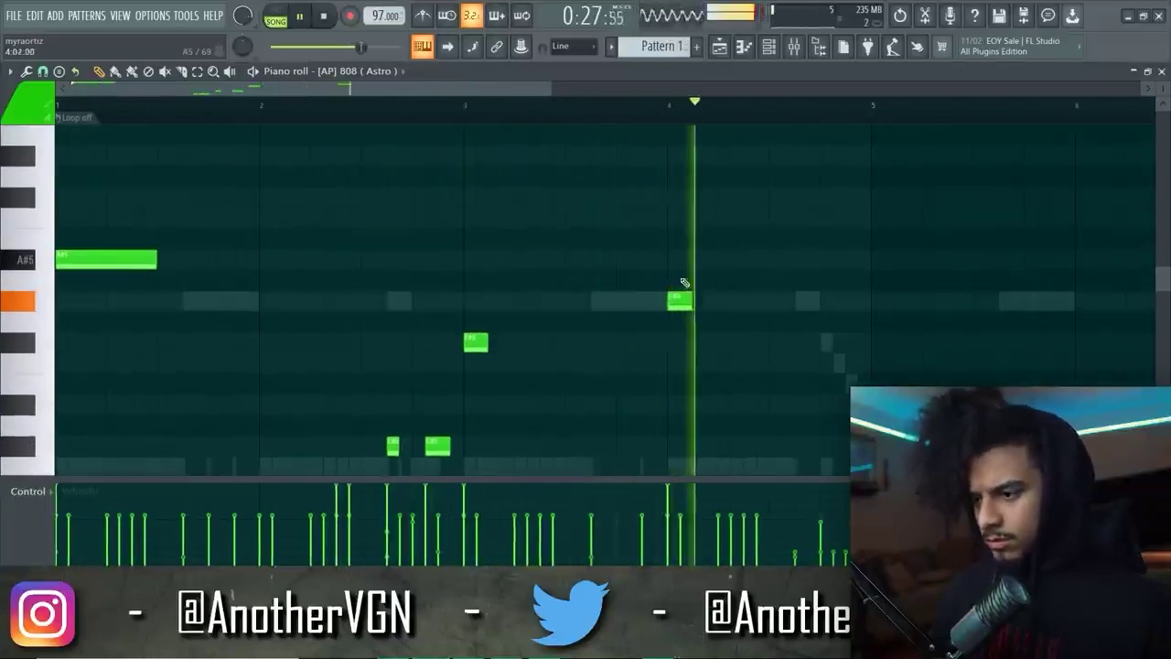
scroll(849, 247, "down", 1)
key("space")
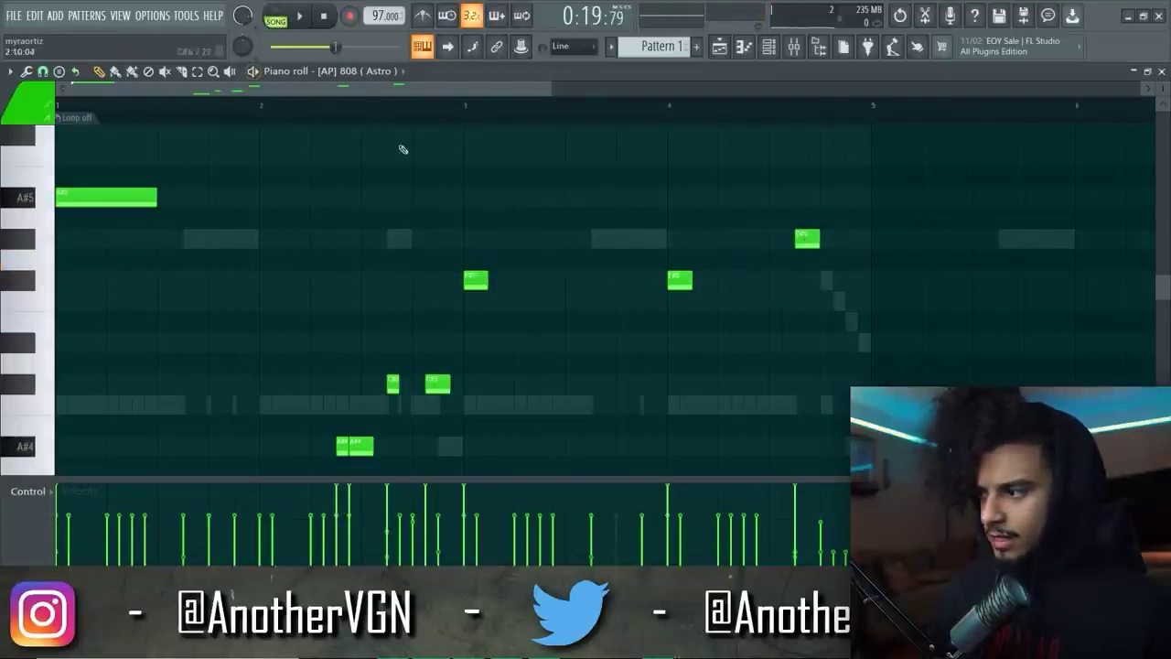
Shorten the G#5 note at 4:11 to one step and add another one-step G#5 note at 4:12.
scroll(453, 174, "down", 1)
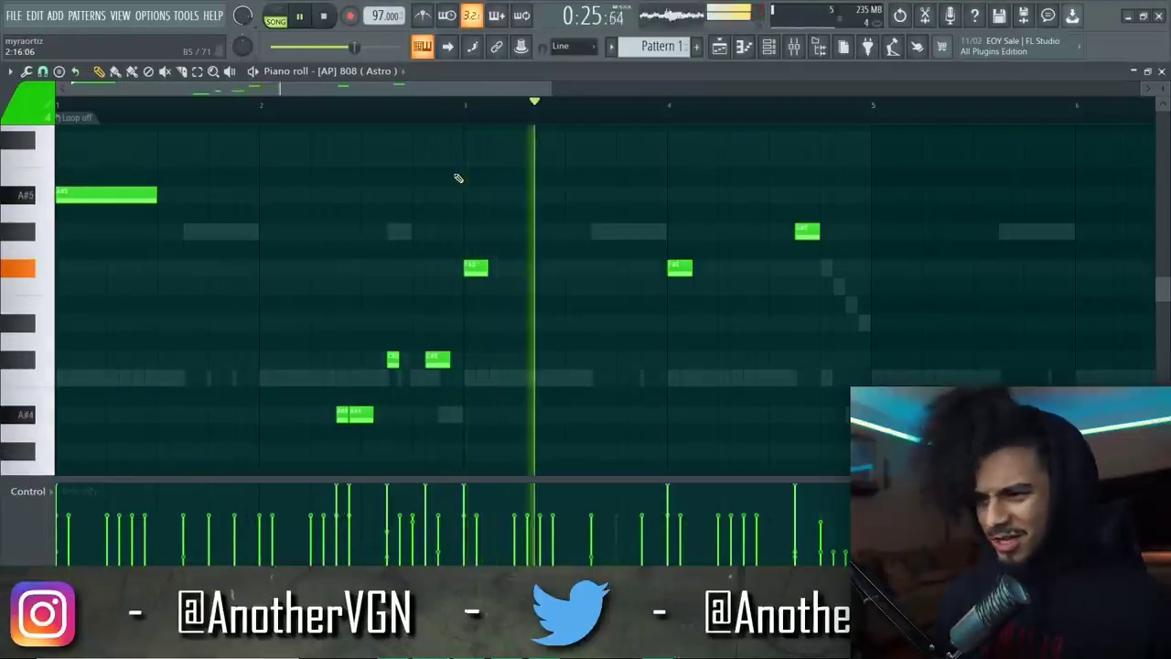
scroll(791, 258, "up", 2)
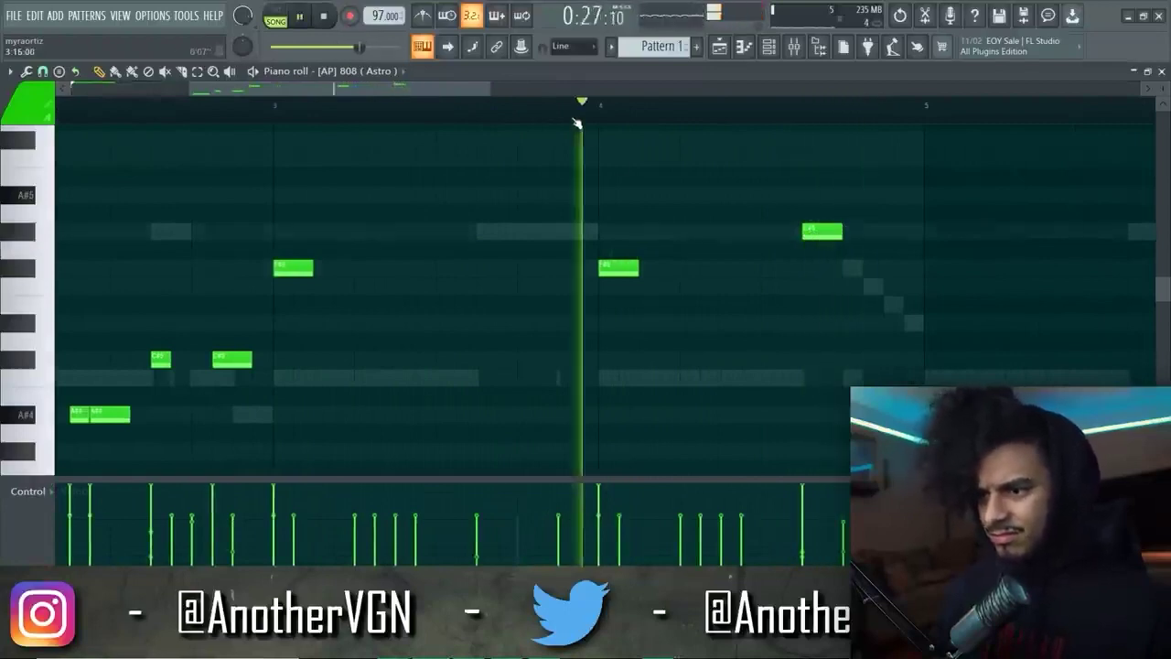
scroll(891, 283, "up", 3)
left_click(829, 233)
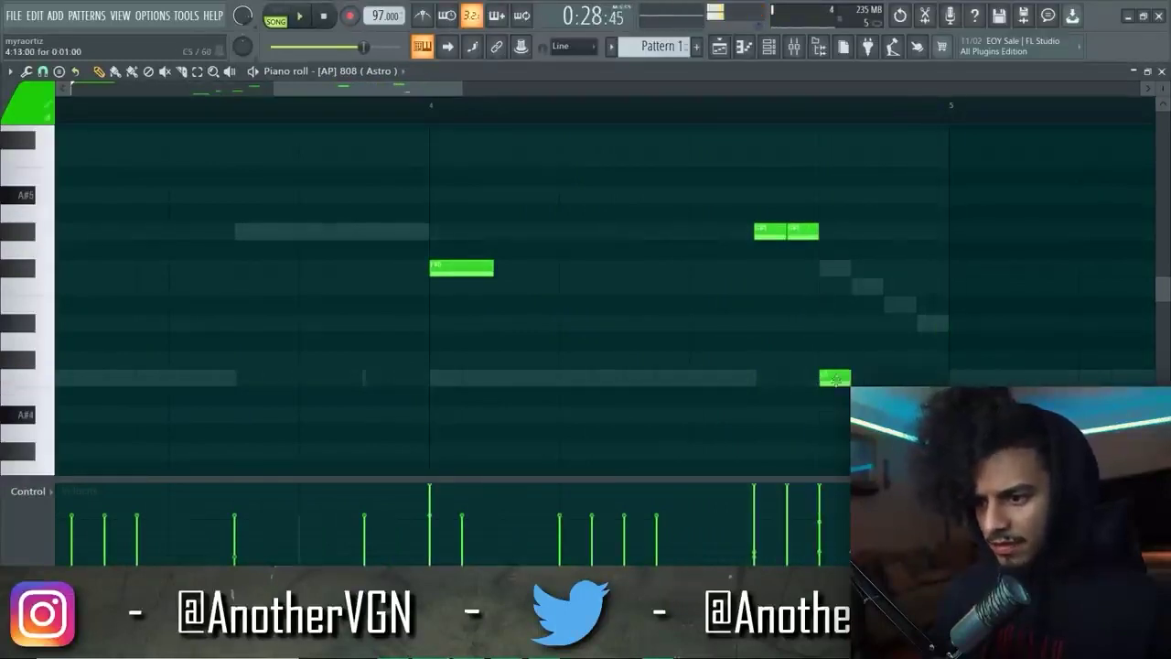
Turn the note at 4:13 into a slide note on G#4 and add a one-step G#5 note at 4:15.
double_click(835, 379)
left_click(666, 406)
scroll(653, 342, "down", 2)
scroll(641, 329, "down", 3)
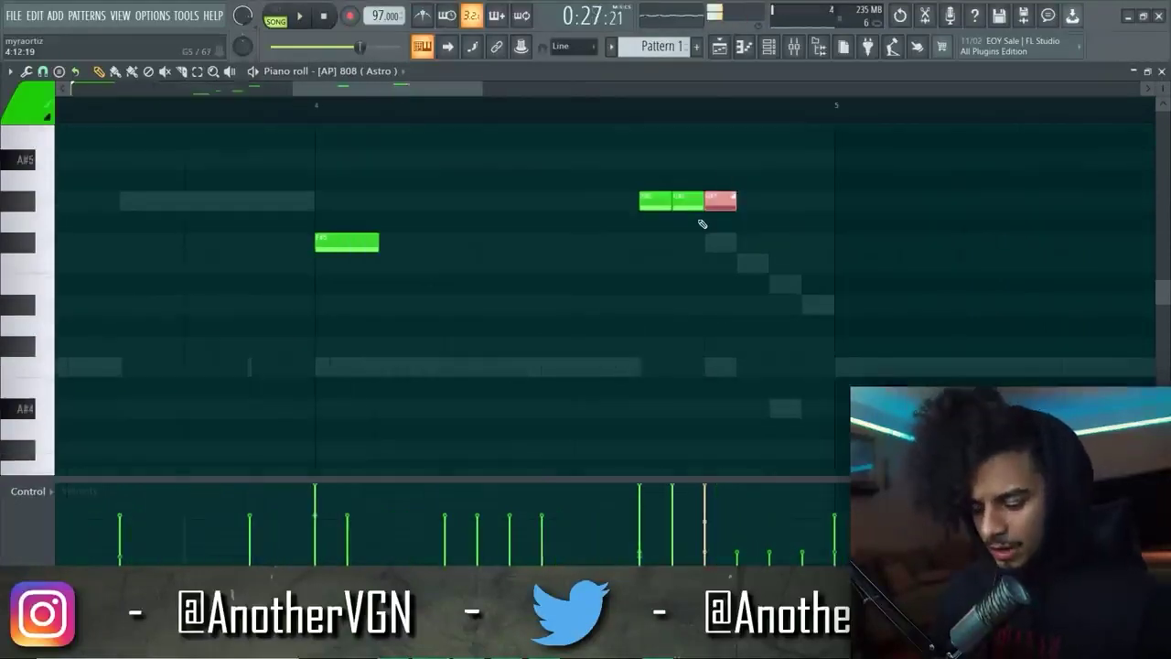
key("space")
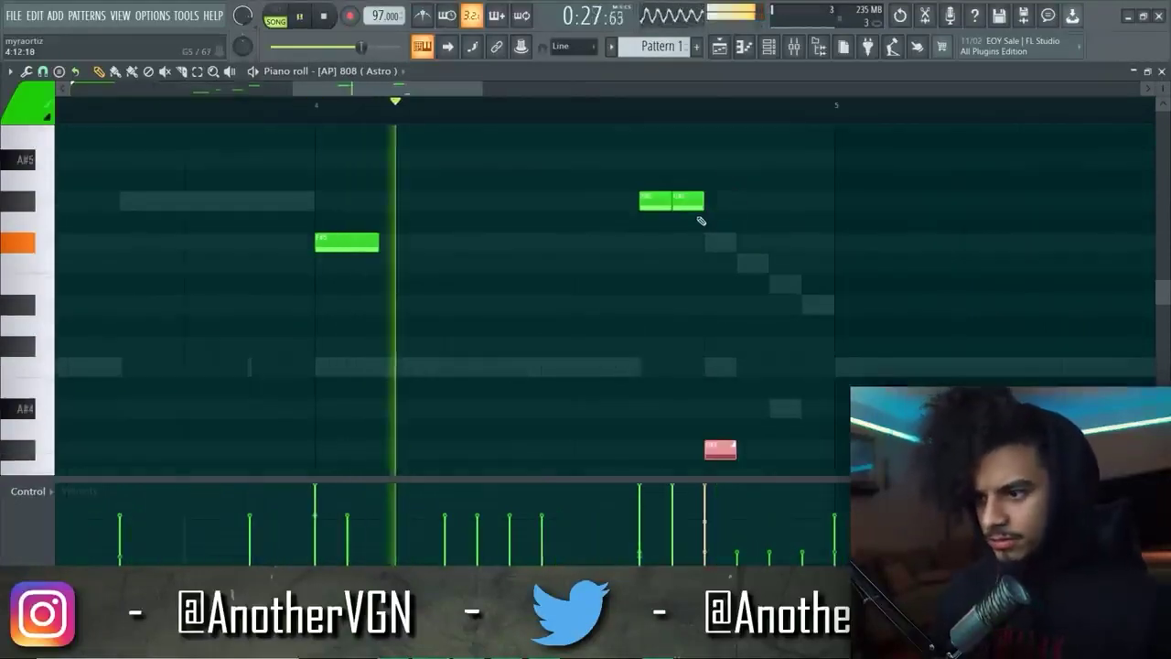
left_click(773, 203)
key("space")
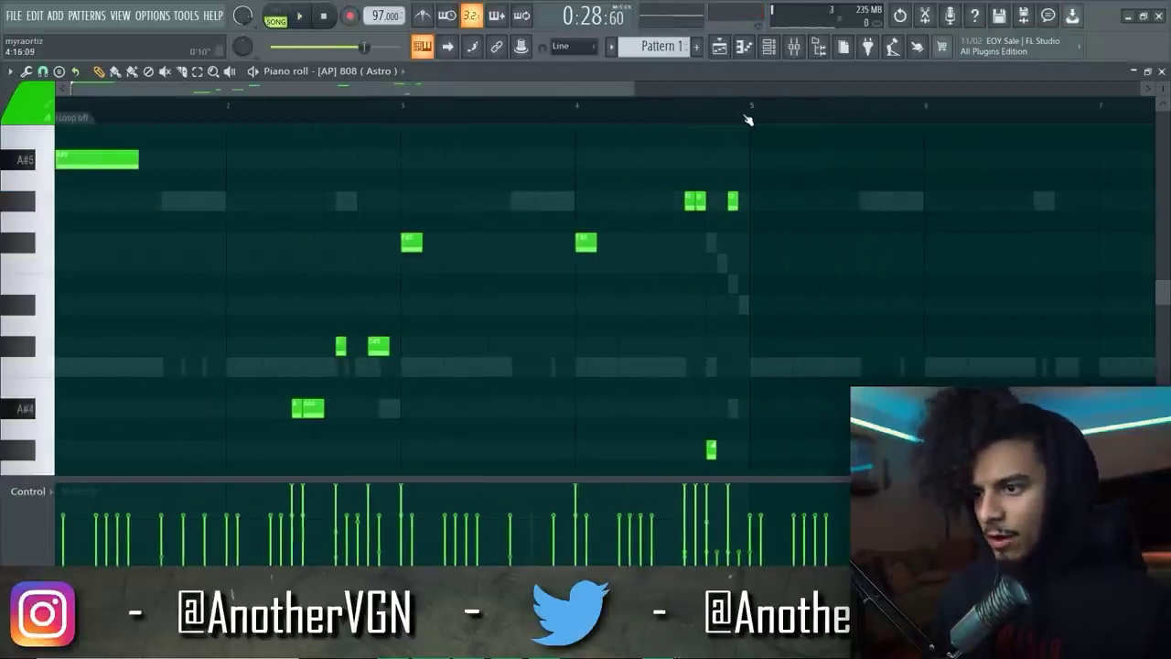
Duplicate the four-bar 808 phrase to bars 5 to 8 and add a half-bar A#5 note at bar 6.
left_click_drag(748, 120, 5, 240, "ctrl")
key("ctrl+b")
scroll(500, 345, "down", 2)
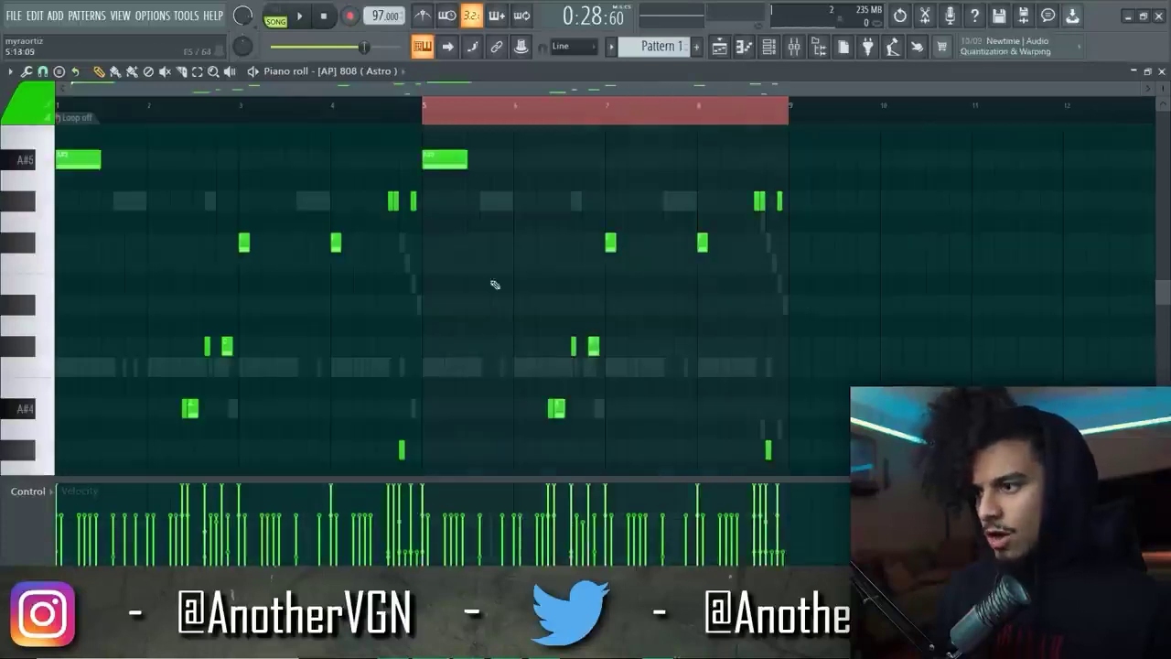
left_click(435, 120)
key("shift+2")
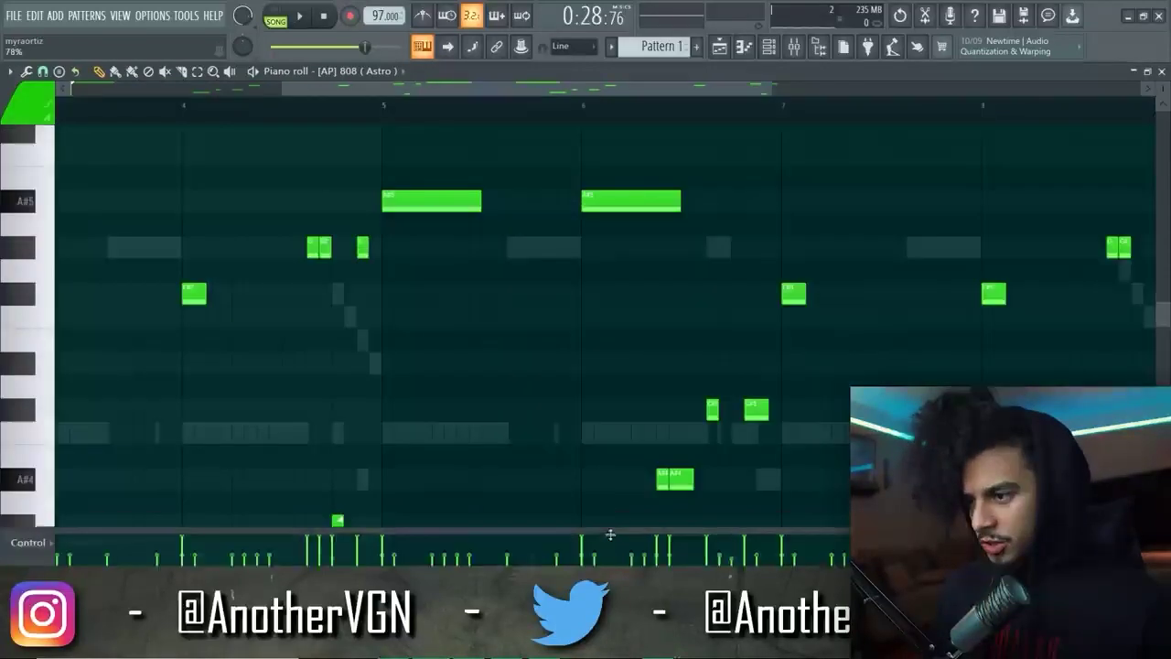
left_click_drag(609, 533, 611, 549)
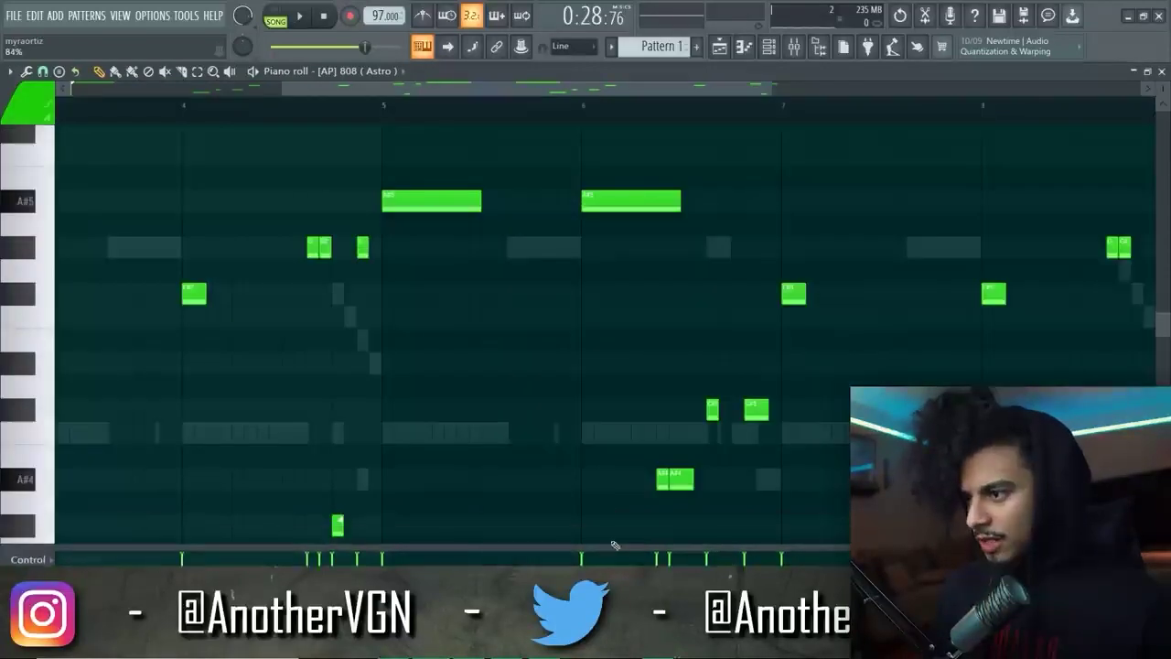
Replace the two A#4 notes in bar 6 with one one-step slide note at 6:03, and shorten bar 6's A#5 note to one step.
scroll(657, 372, "up", 2)
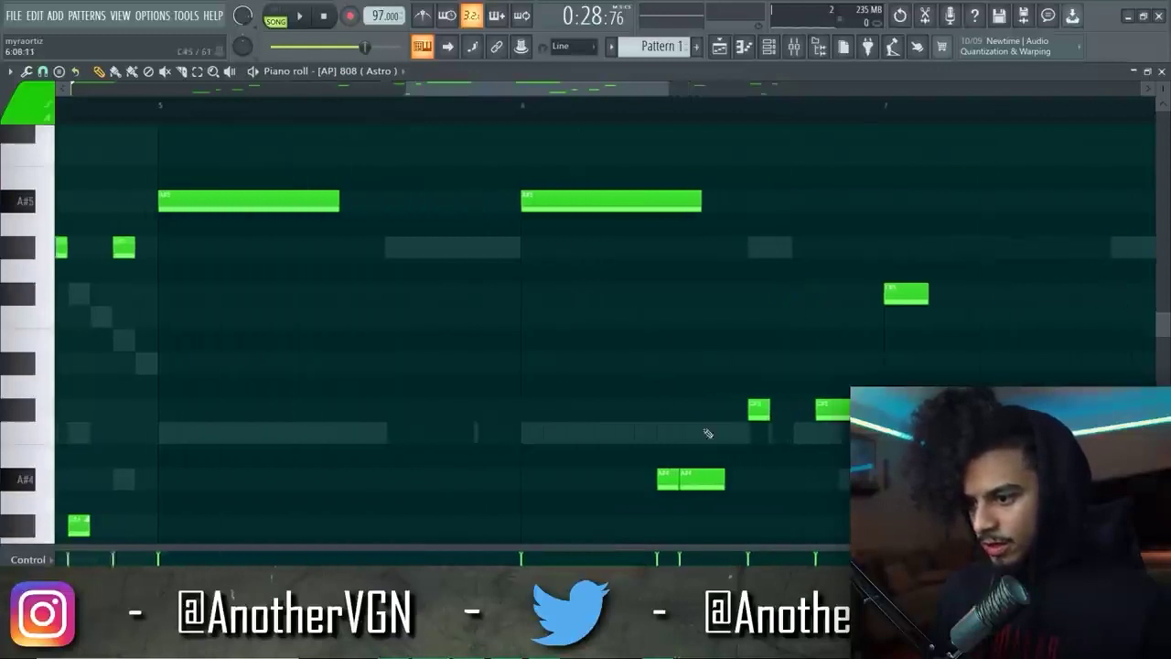
double_click(668, 479)
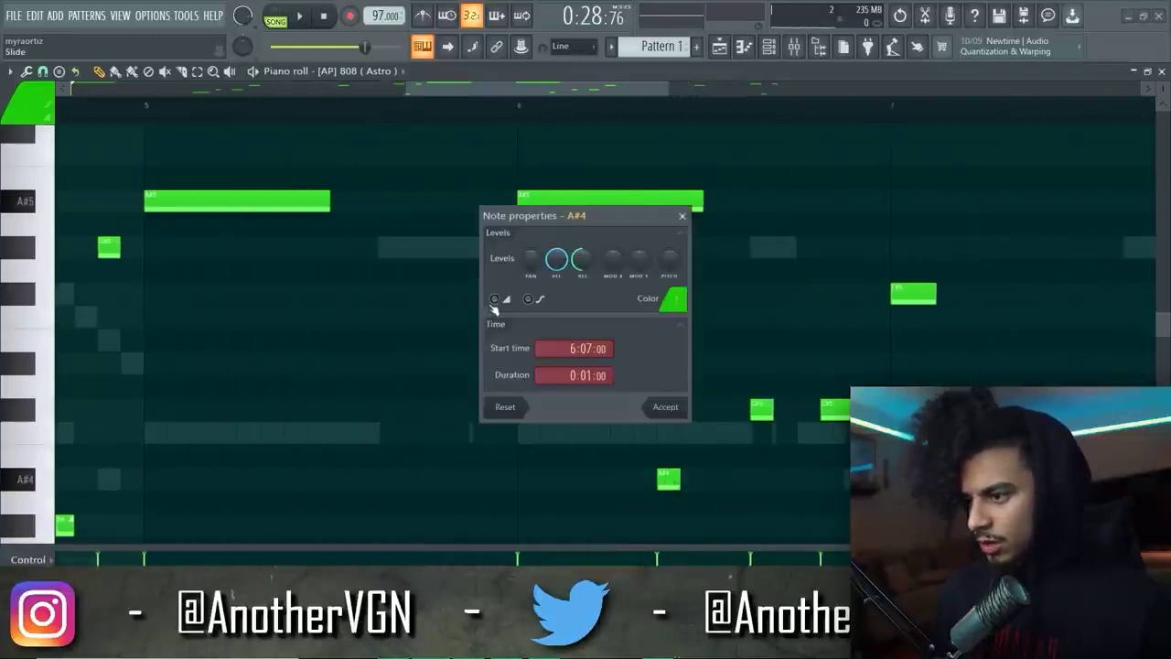
left_click(668, 406)
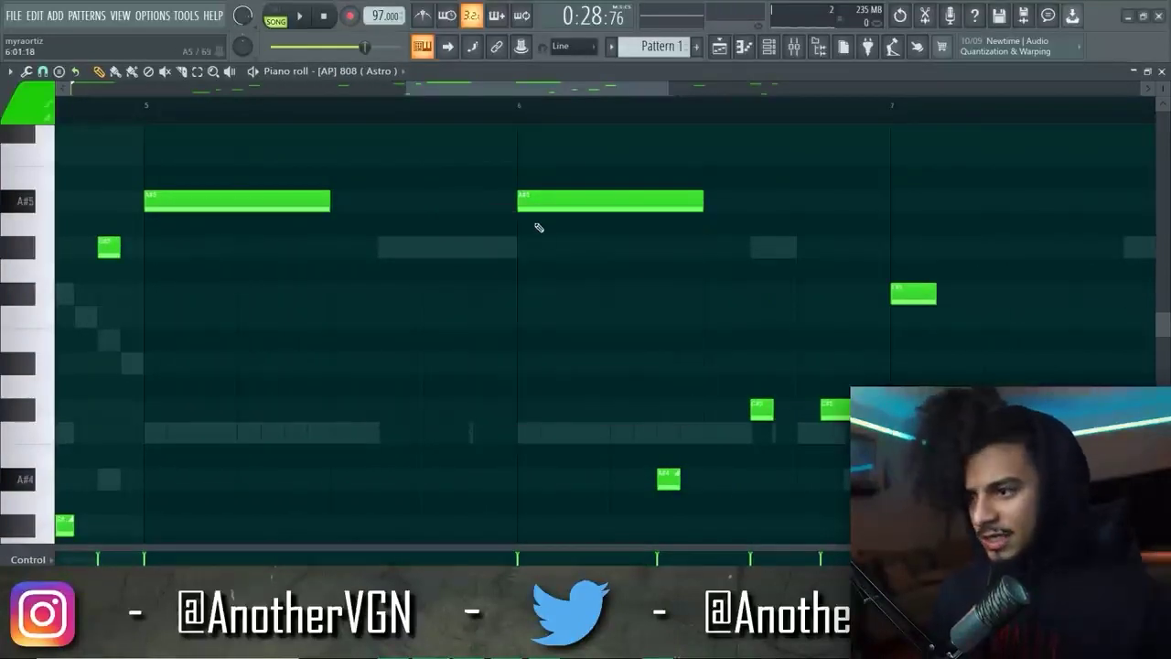
key("space")
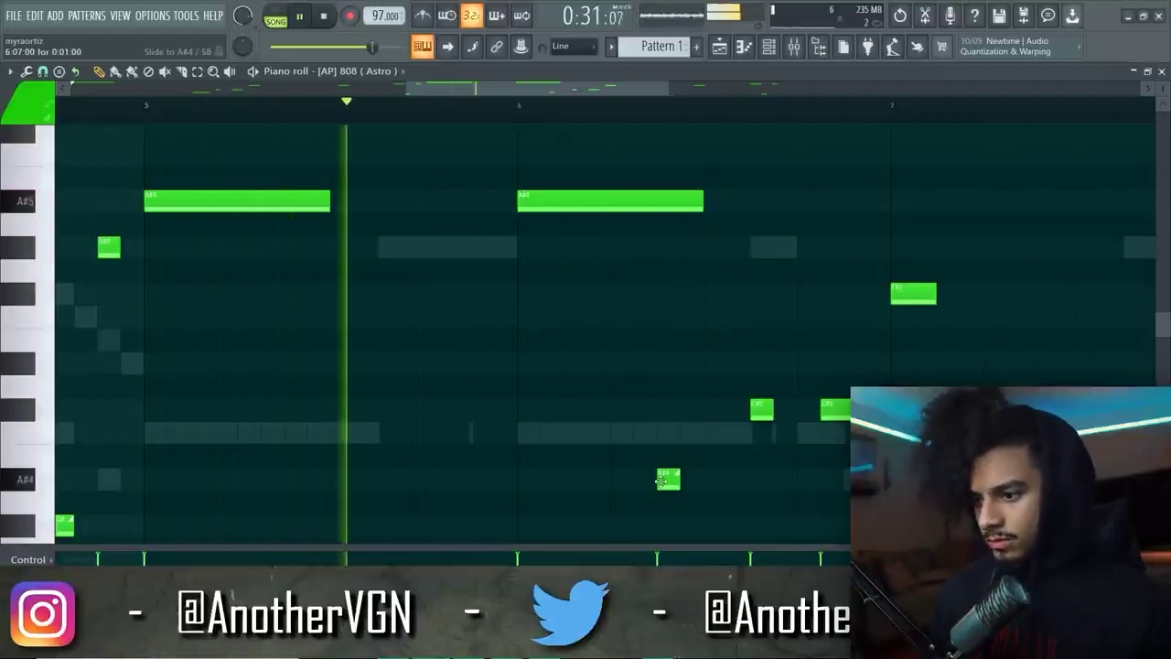
left_click_drag(668, 479, 575, 479)
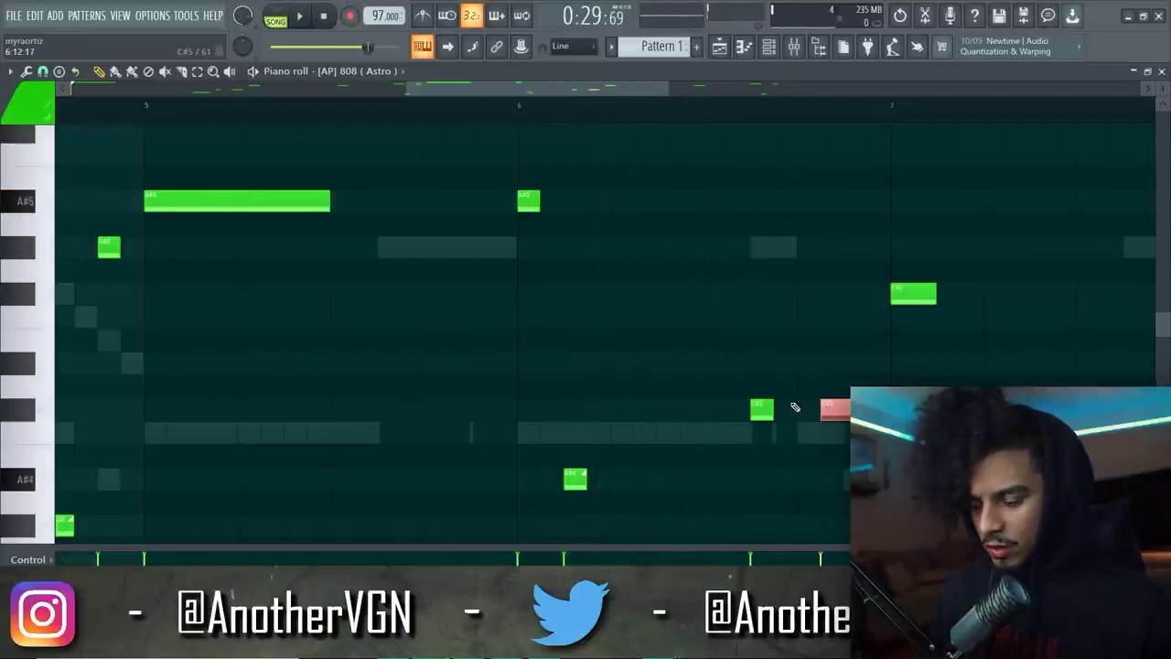
Move the two C#5 notes at the end of bar 6 up an octave to C#6.
scroll(722, 411, "down", 3, "ctrl")
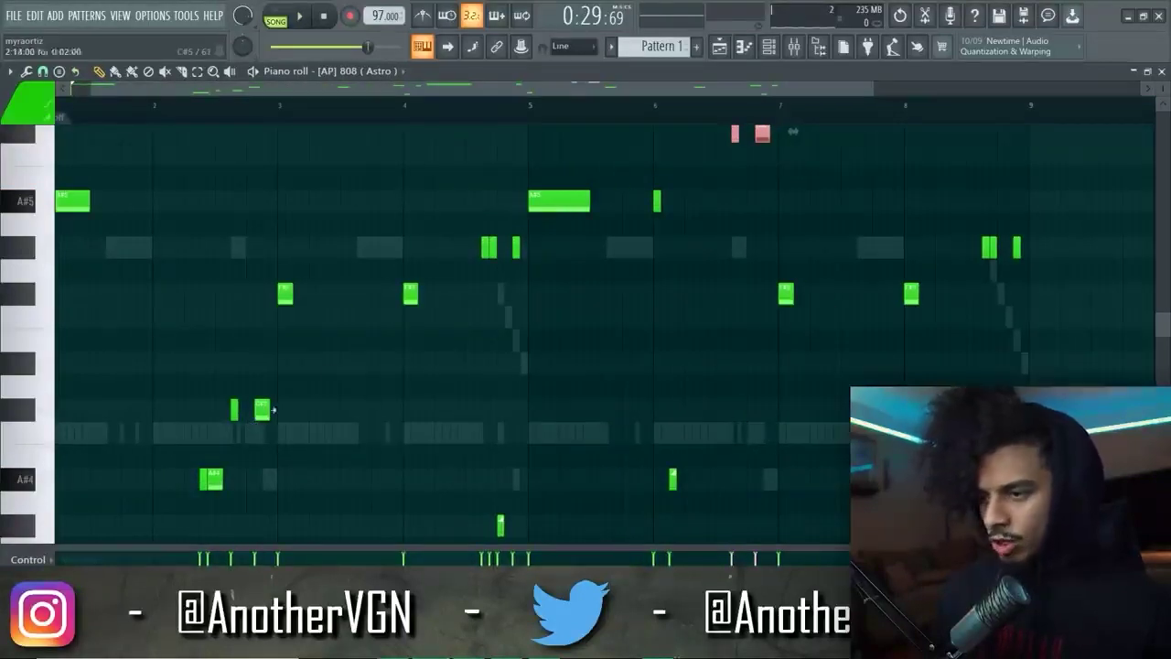
scroll(801, 413, "up", 3)
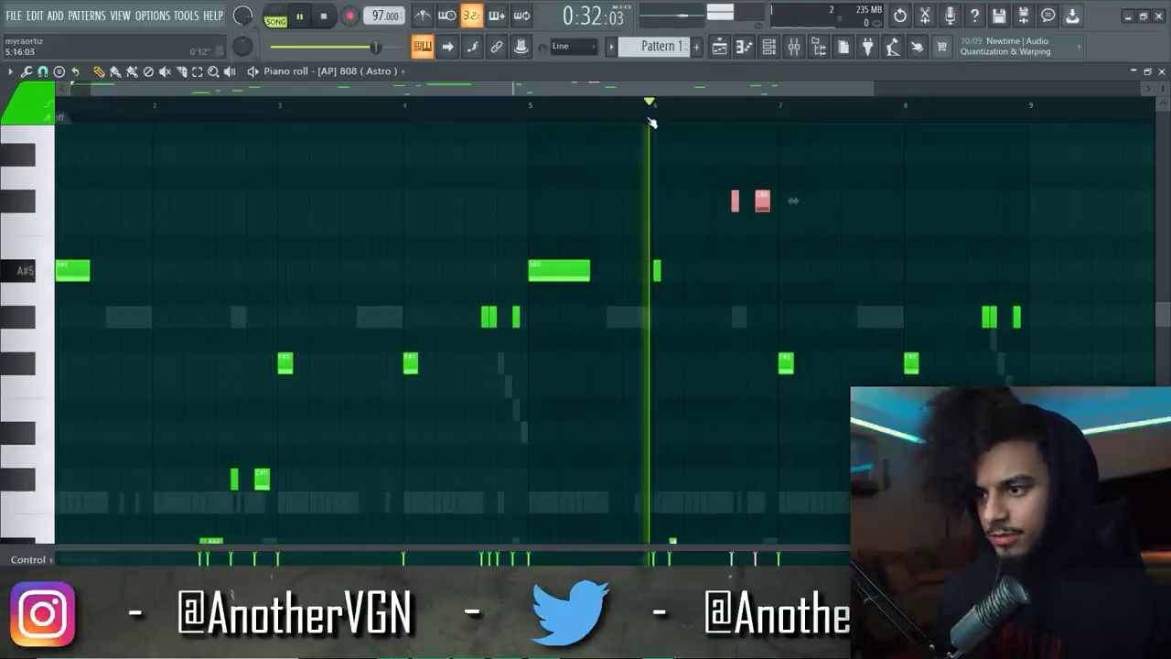
scroll(798, 251, "up", 2, "ctrl")
left_click(800, 242)
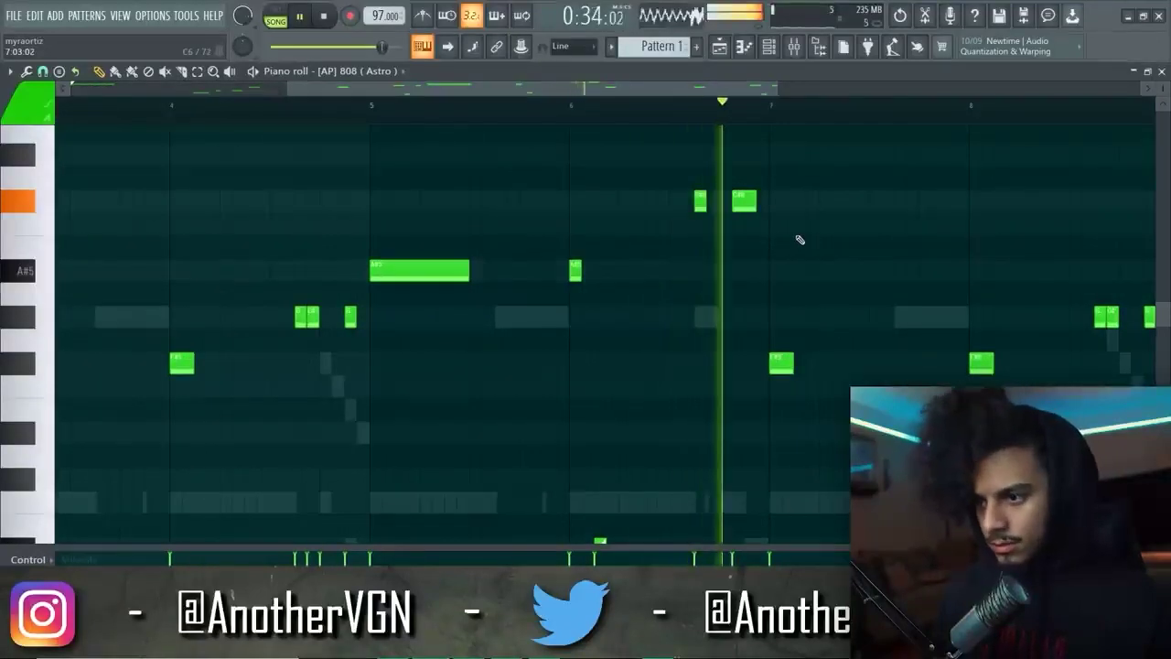
Add one-step F#5 notes at 8:04 and 8:07, and delete the G#5 note at 8:12.
scroll(792, 266, "down", 2, "ctrl")
scroll(668, 353, "up", 2, "ctrl")
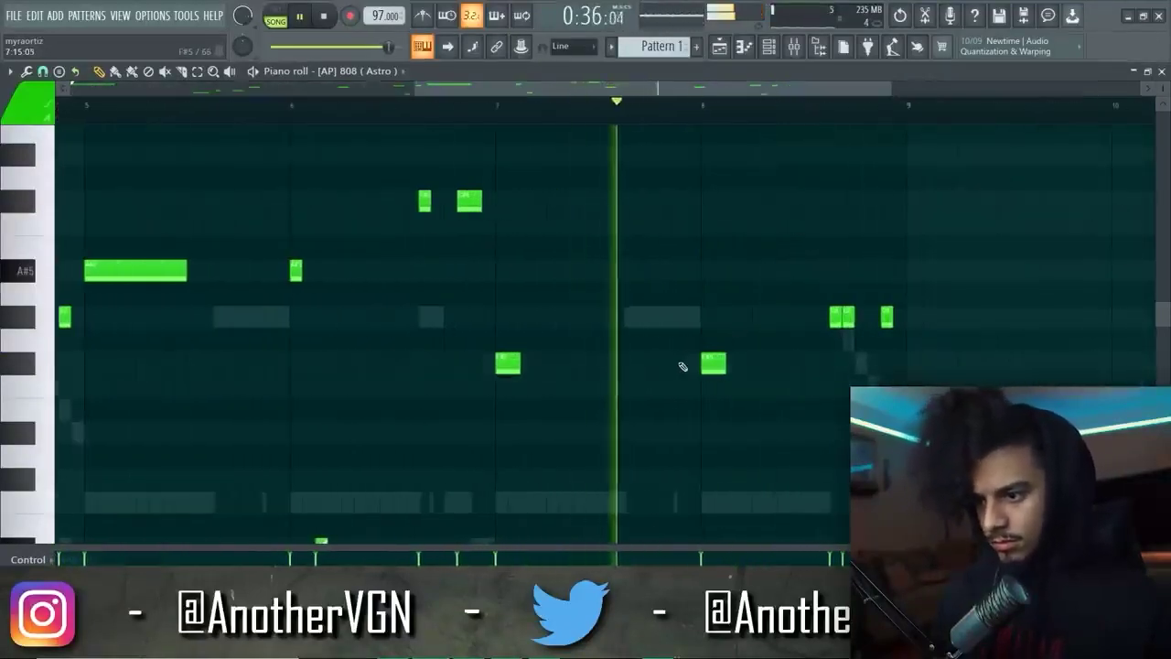
left_click(744, 364)
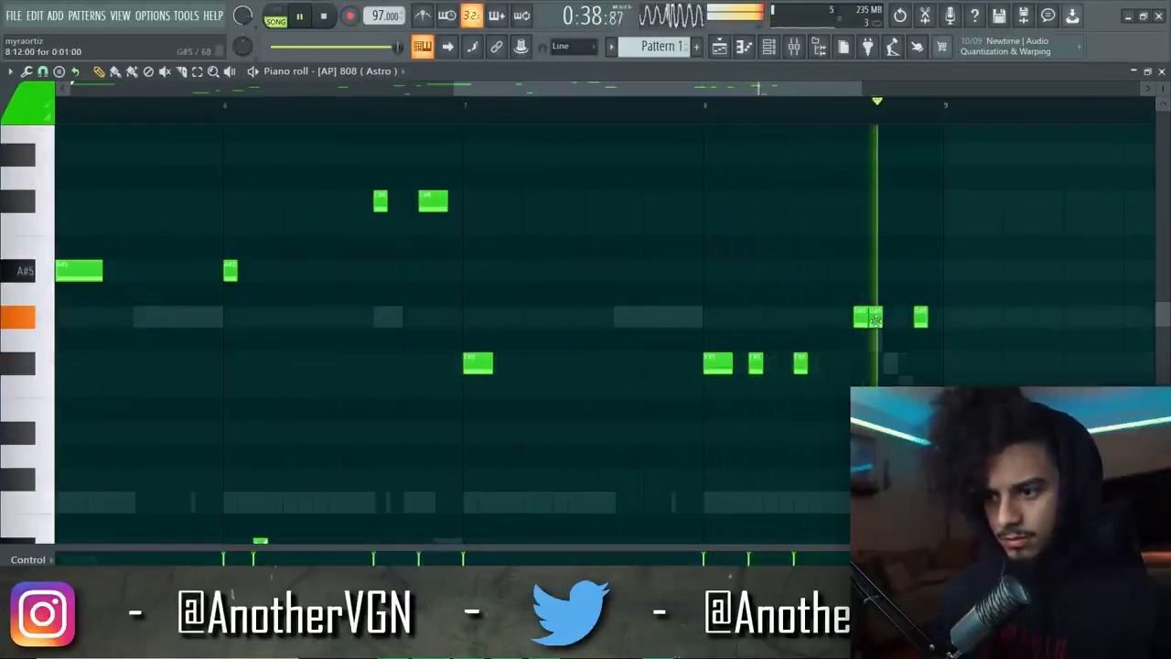
key("space")
scroll(888, 314, "up", 2, "ctrl")
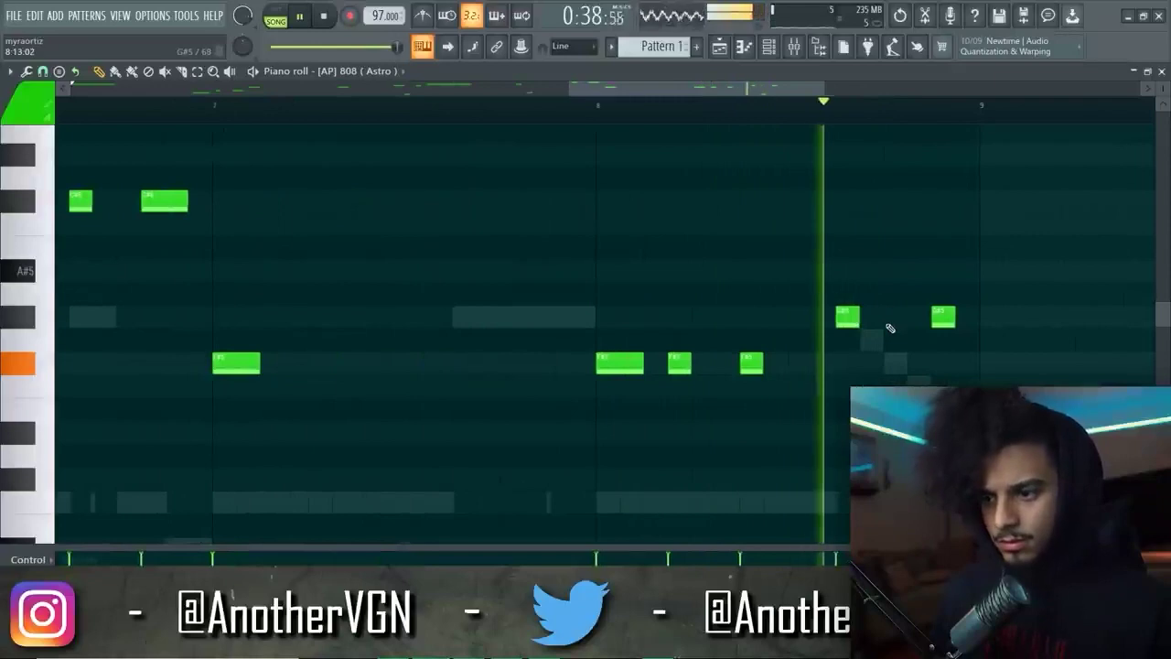
Try a one-step G#5 note at 8:13 during playback and delete it again.
left_click(889, 317)
scroll(890, 317, "down", 3, "ctrl")
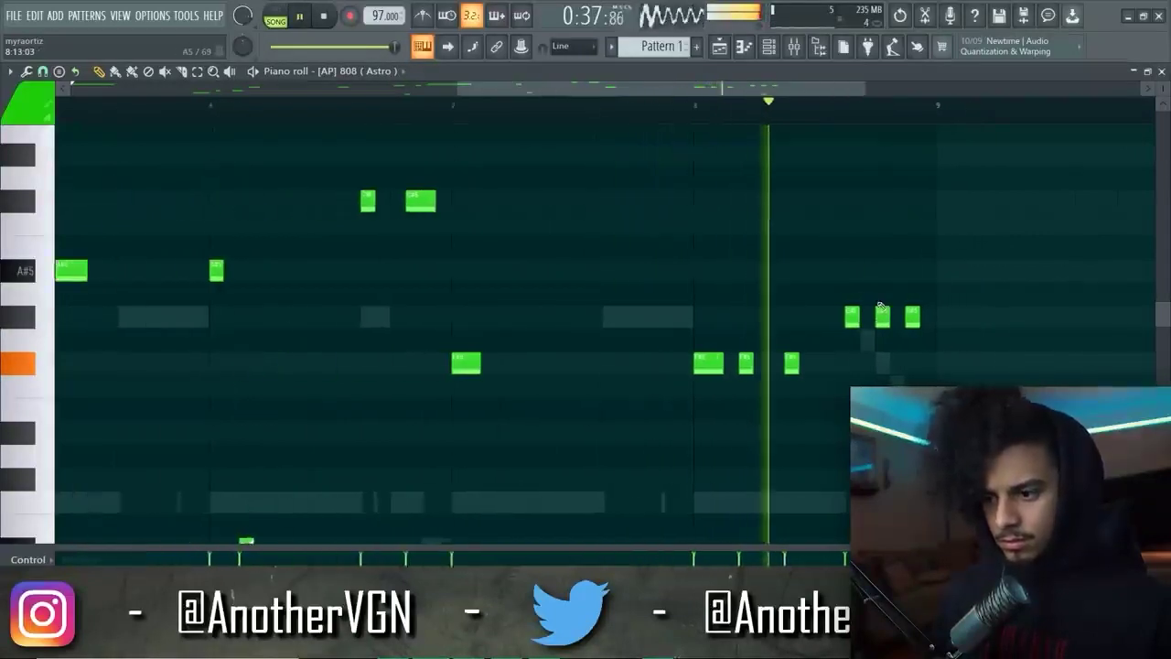
scroll(888, 315, "up", 2, "ctrl")
right_click(888, 315)
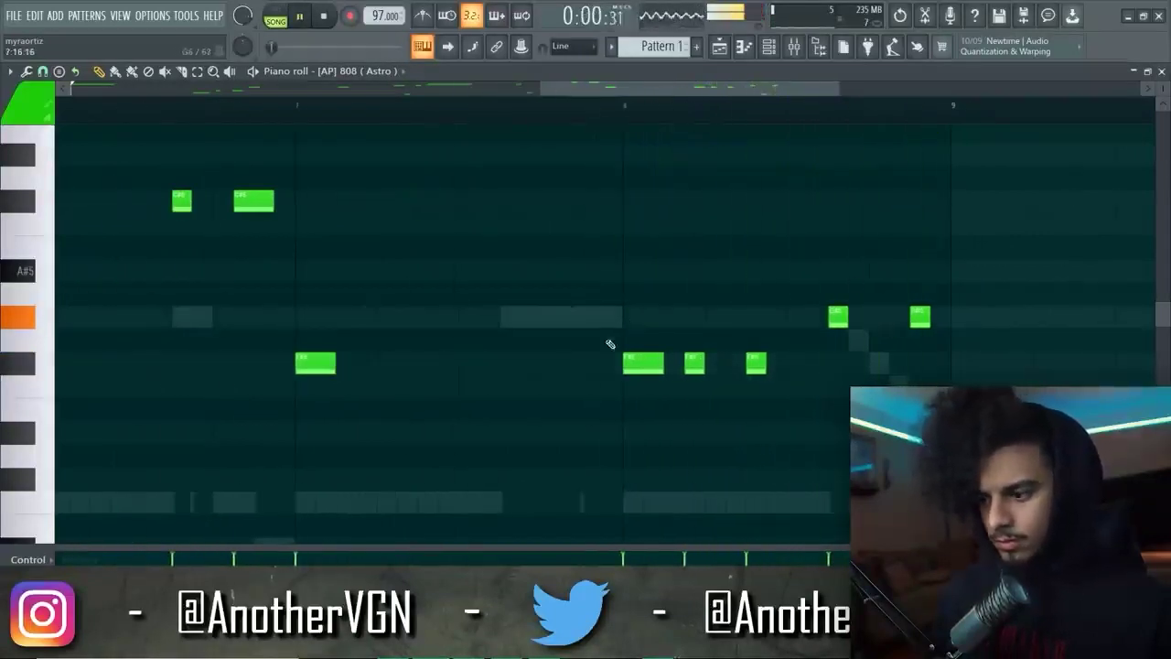